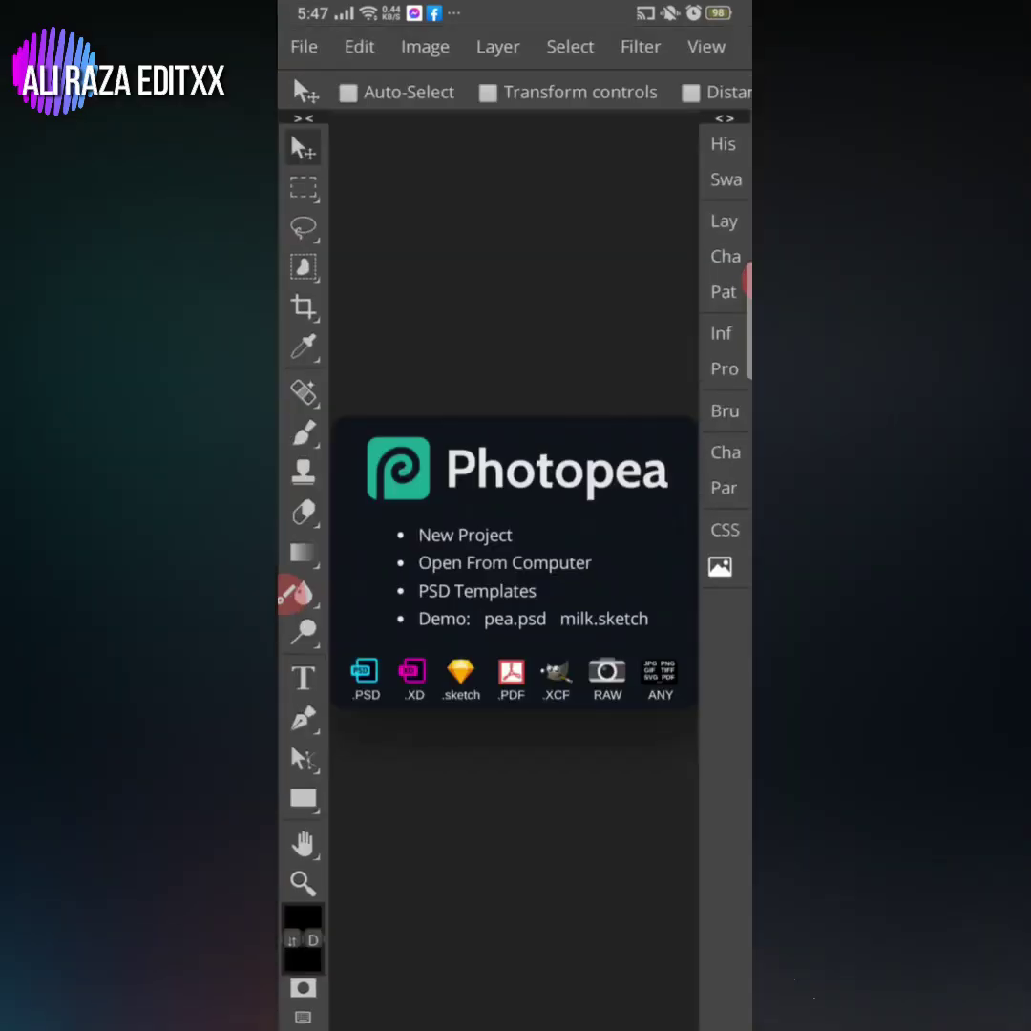
Step: Open the portrait photo of the woman in the orange outfit from the phone's Files
click(505, 563)
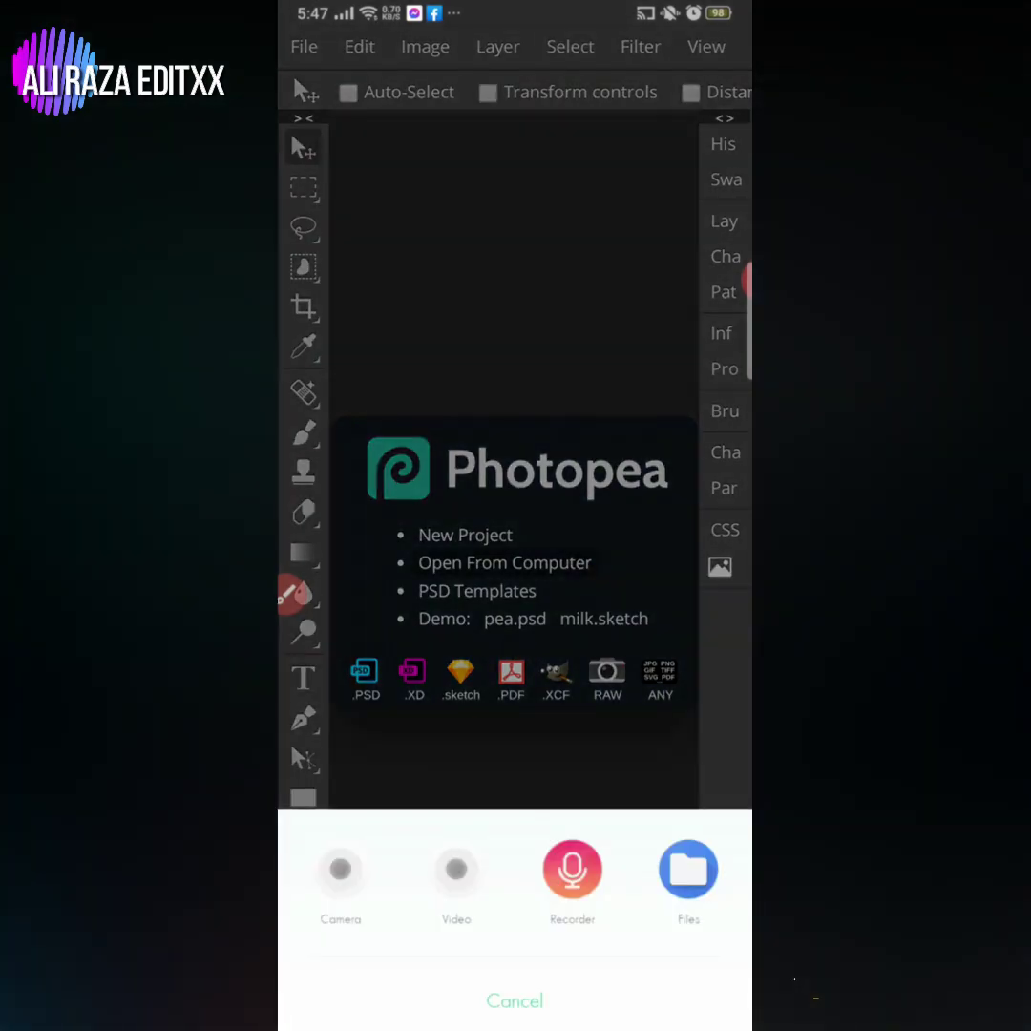
click(686, 865)
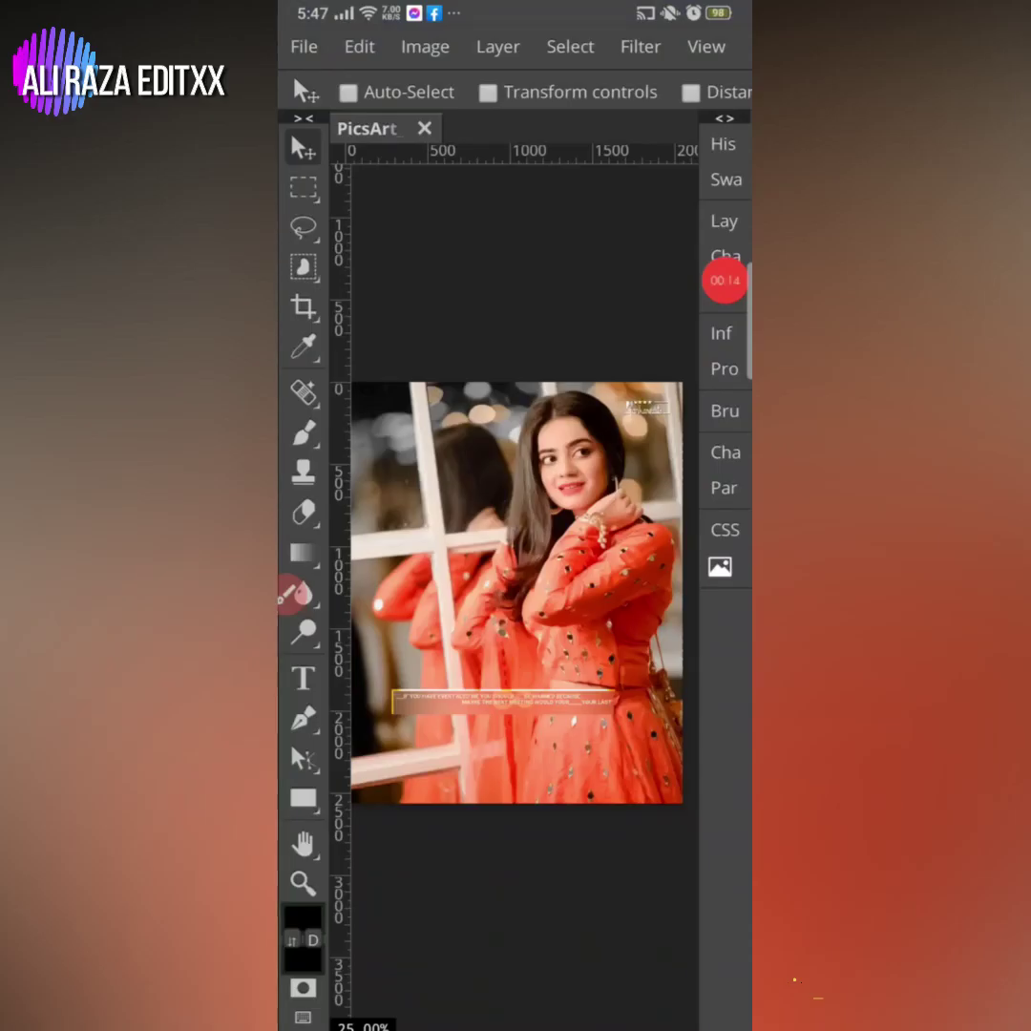
Step: Start File > Open & Place to browse the phone's pictures for a second image
click(304, 46)
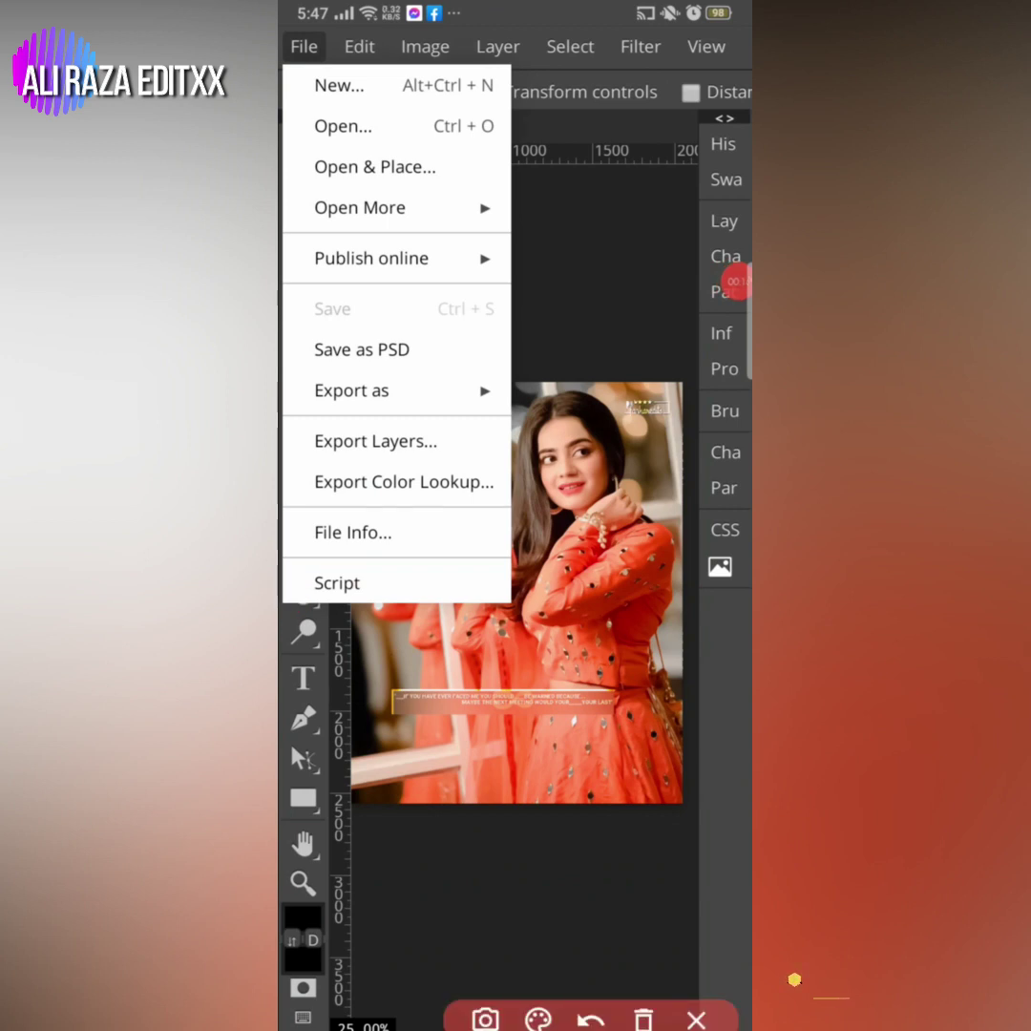
mouse_move(466, 153)
mouse_down()
mouse_move(353, 168)
mouse_move(479, 173)
mouse_up()
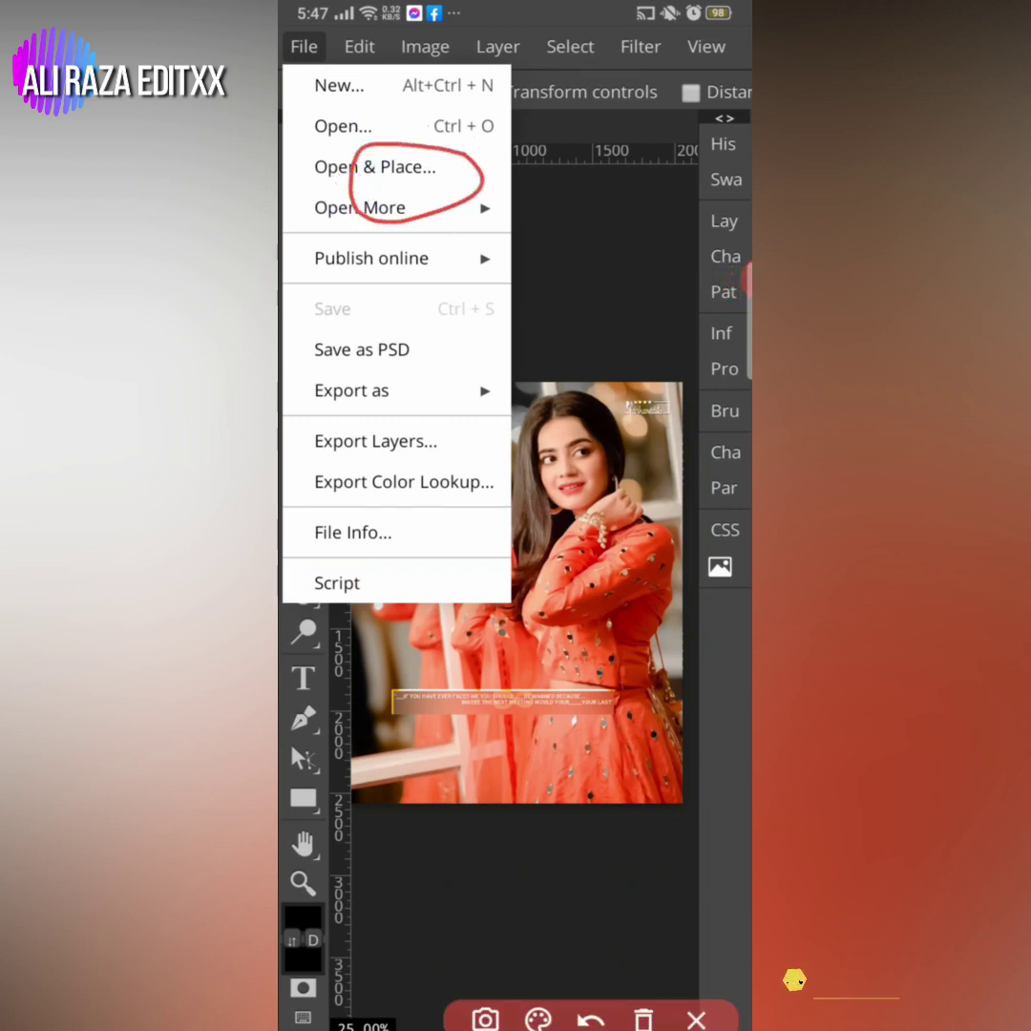
mouse_move(322, 44)
mouse_down()
mouse_move(332, 59)
mouse_move(344, 42)
mouse_up()
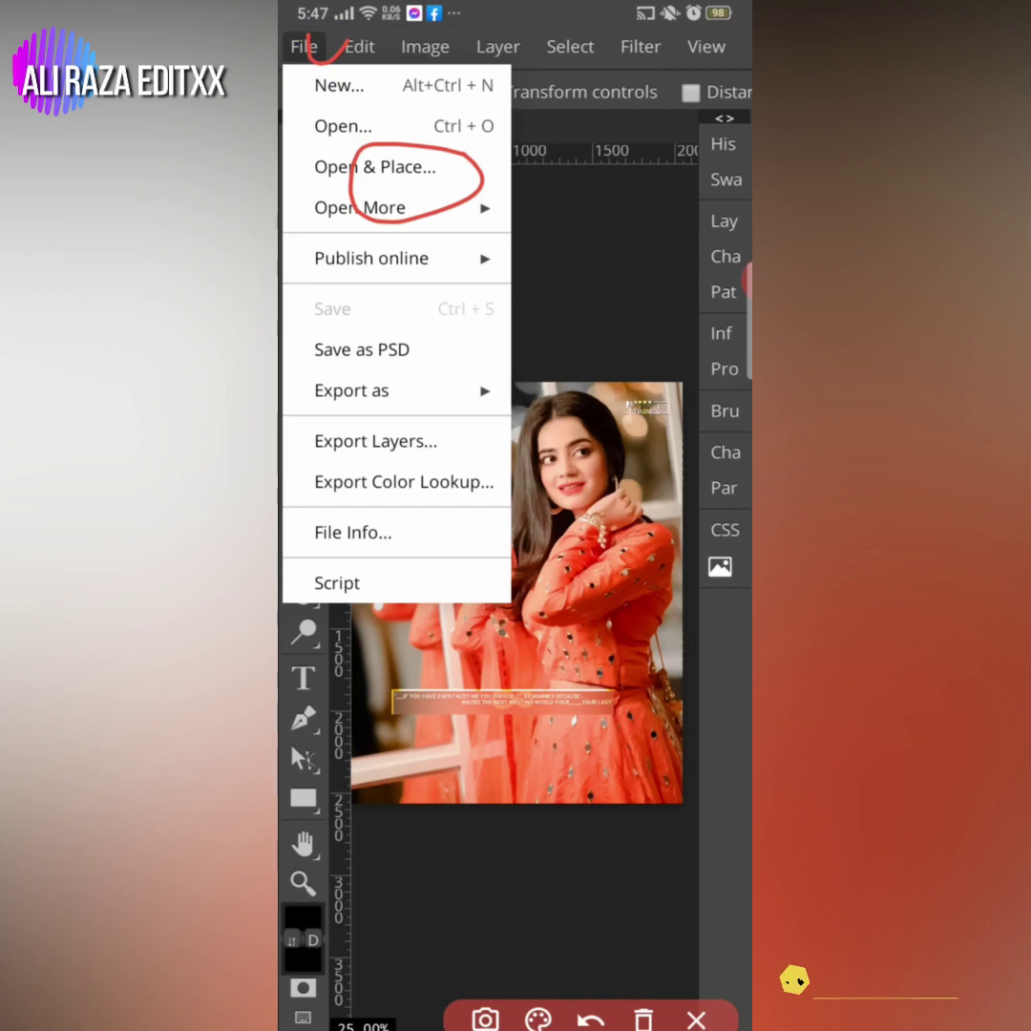
click(697, 1020)
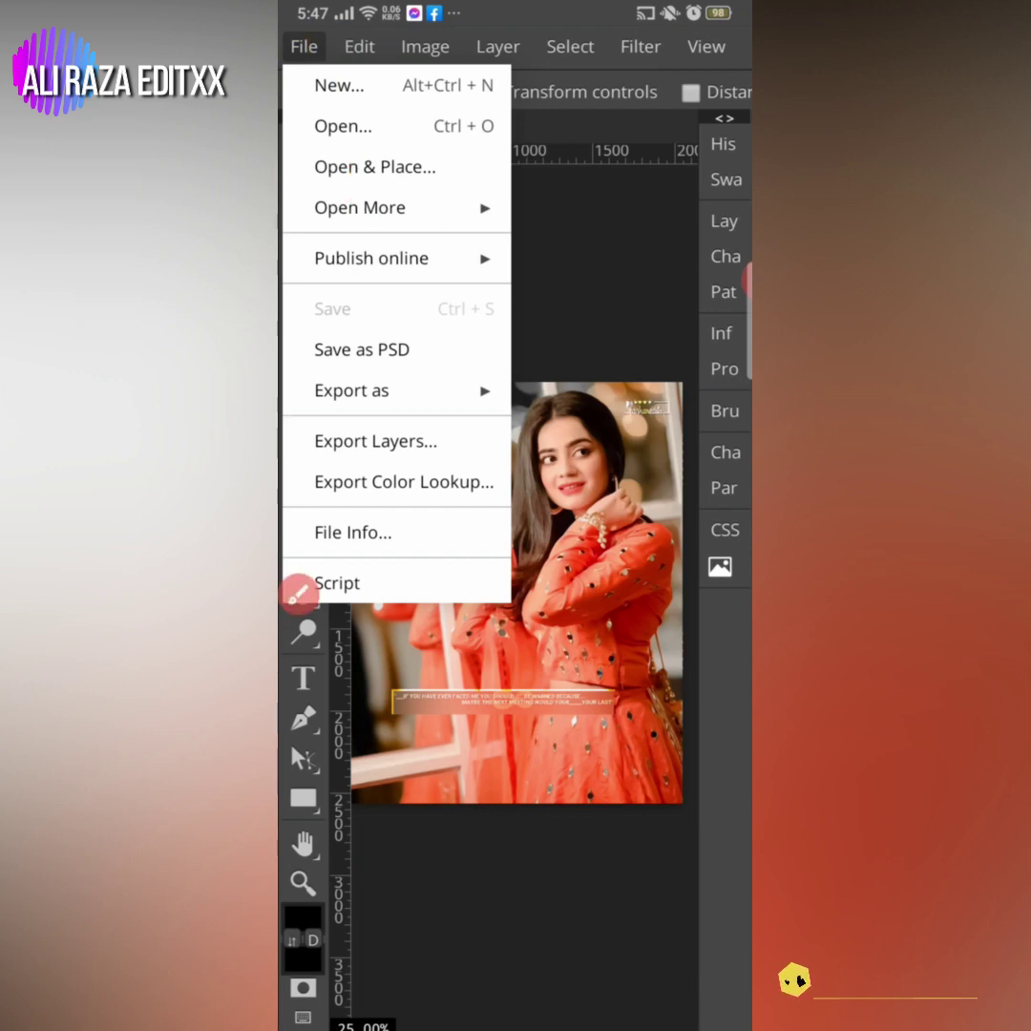
key(Escape)
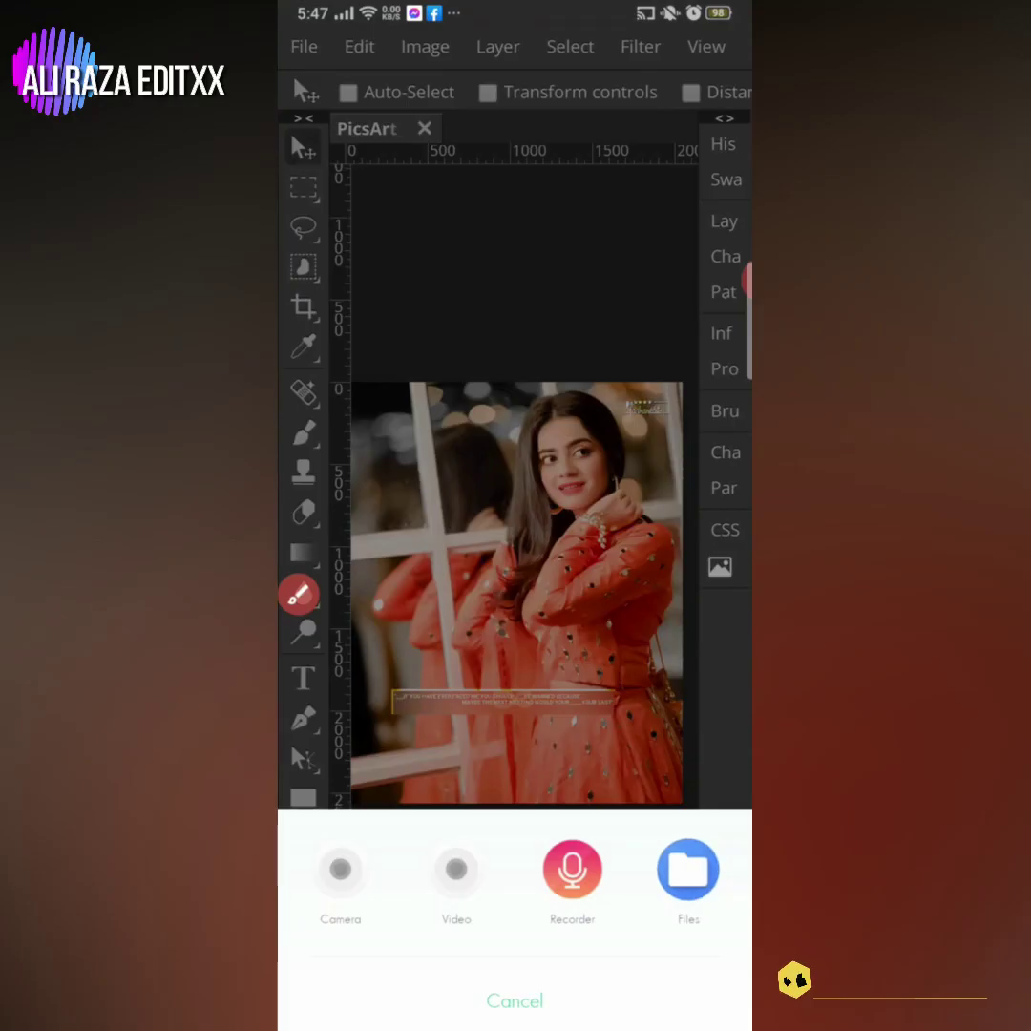
click(688, 869)
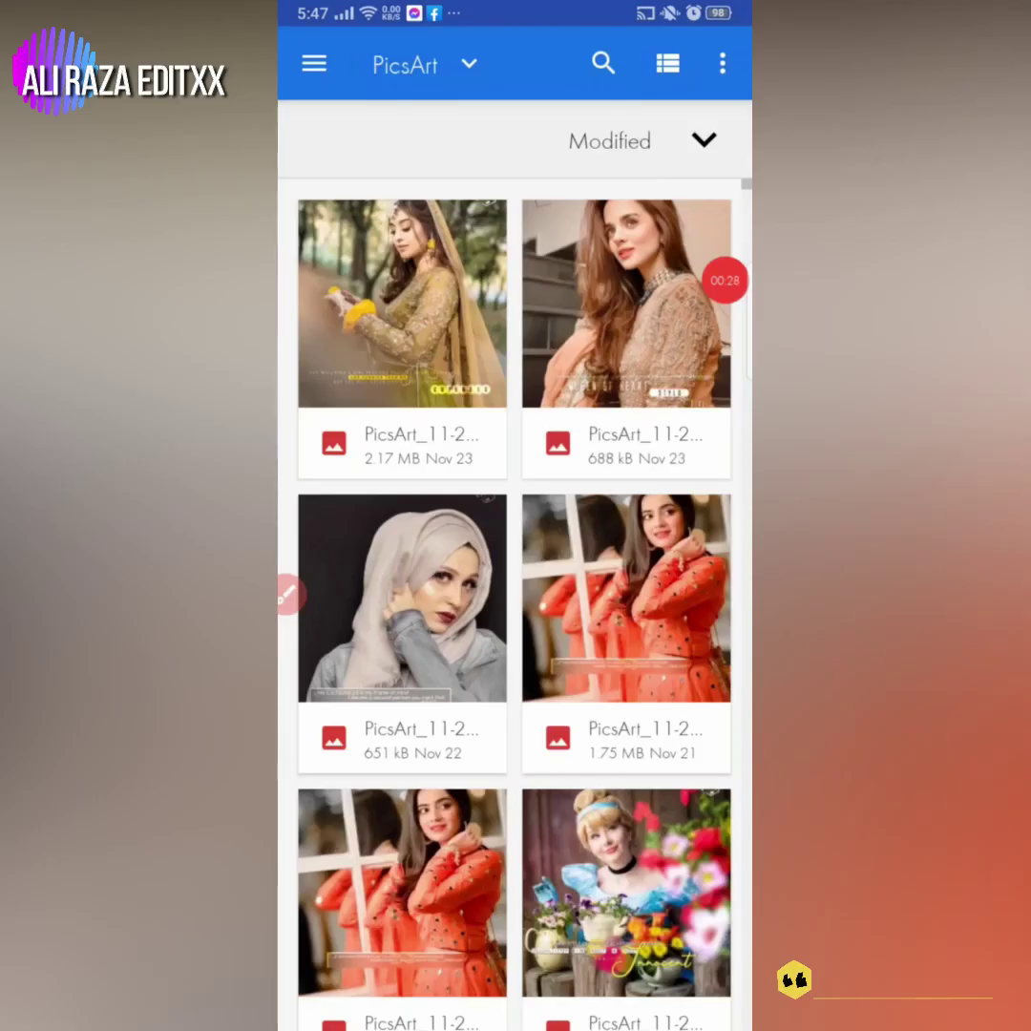
Step: Place the UMEED logo image from the Picture > pixelLab folder onto the portrait
click(468, 64)
click(420, 69)
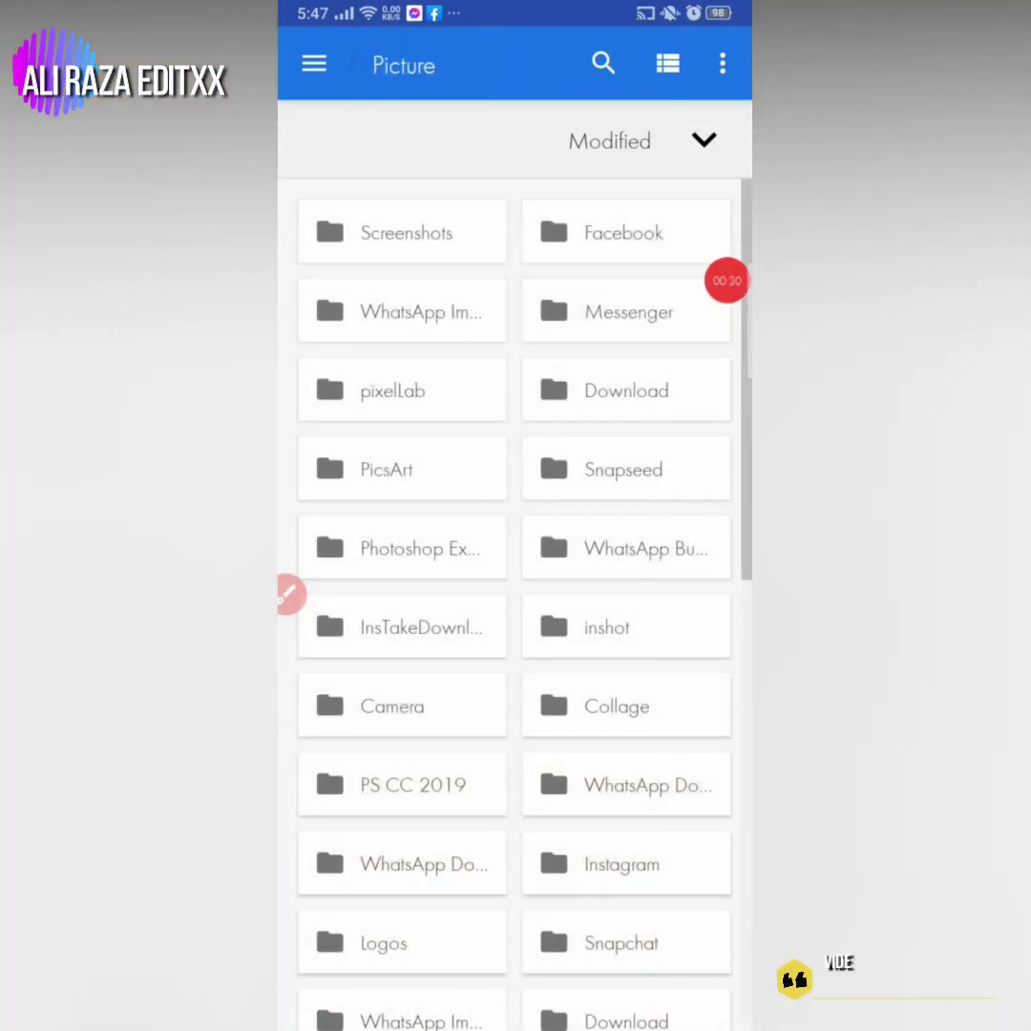
click(393, 391)
click(428, 322)
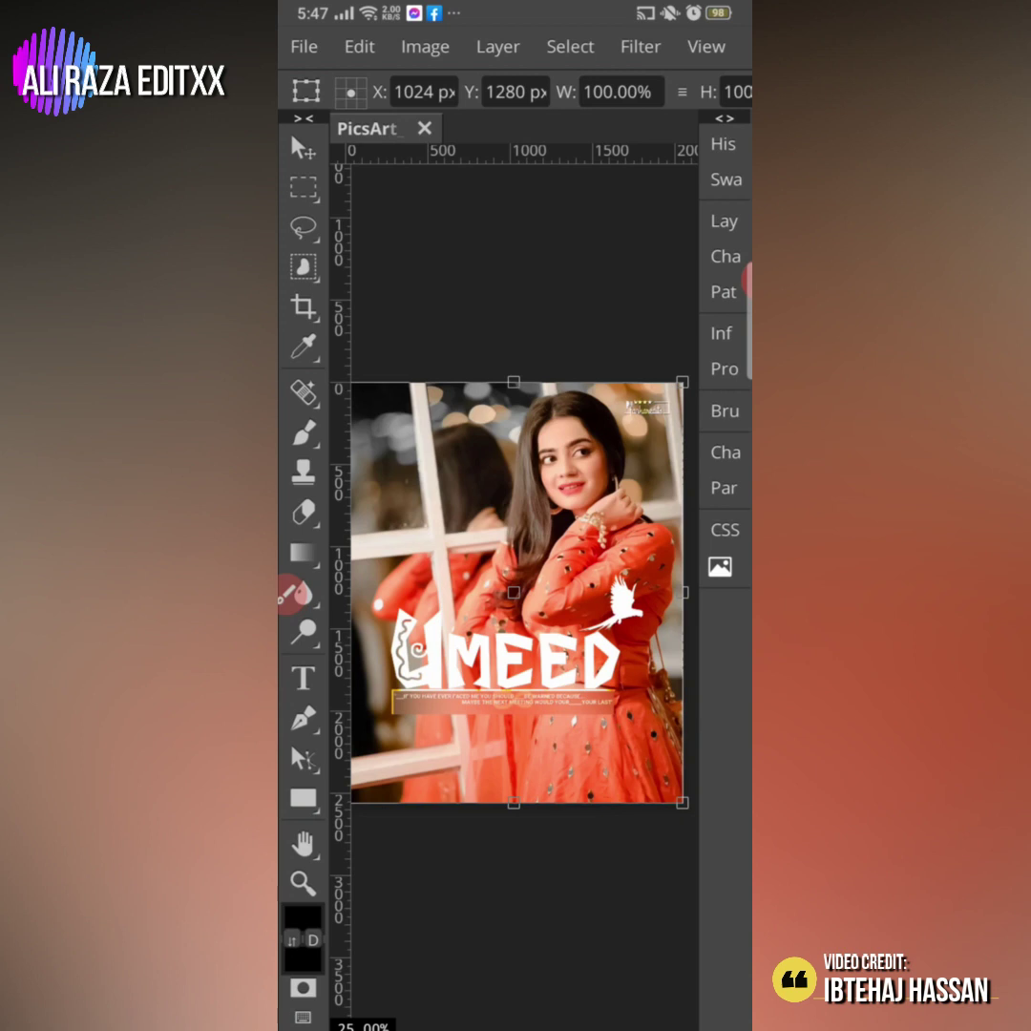
Step: Show the Layers panel for the portrait document
click(294, 593)
drag(735, 204, 734, 258)
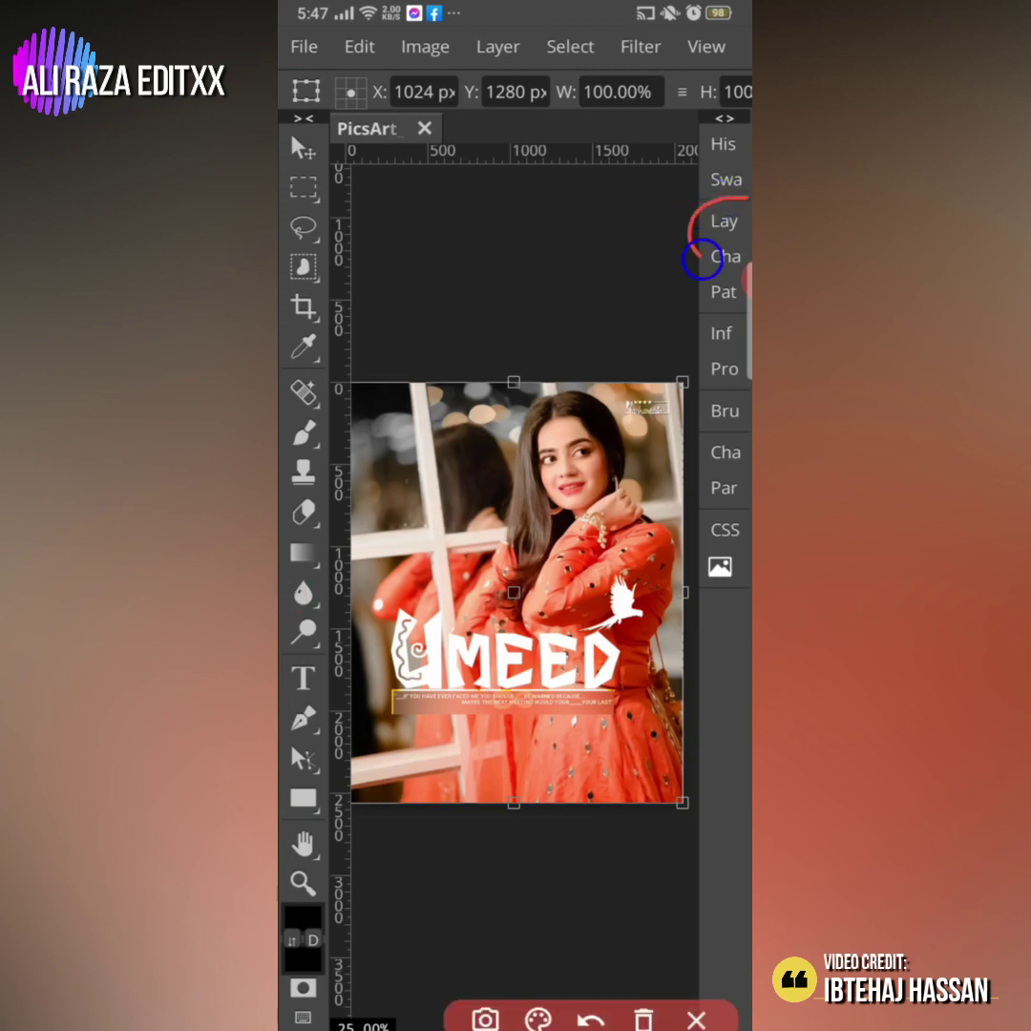
click(696, 1020)
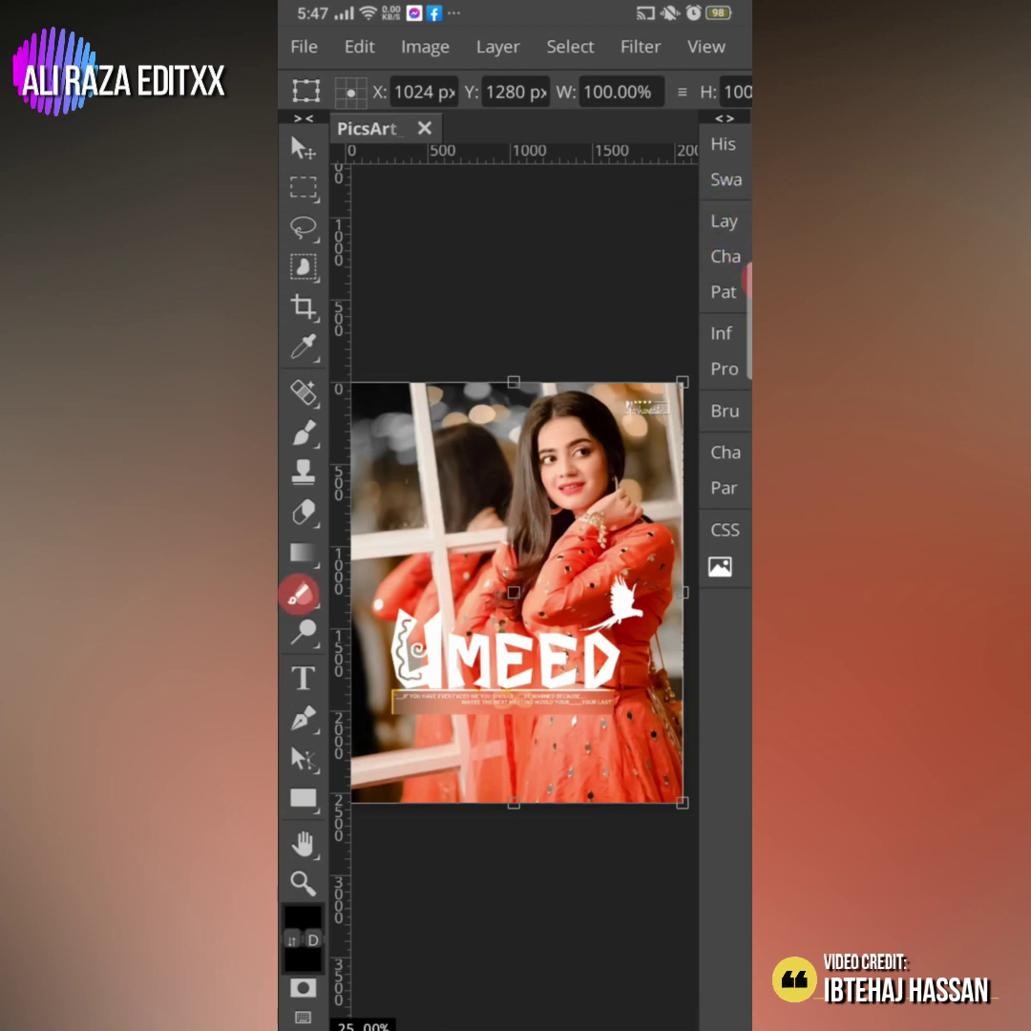
click(724, 220)
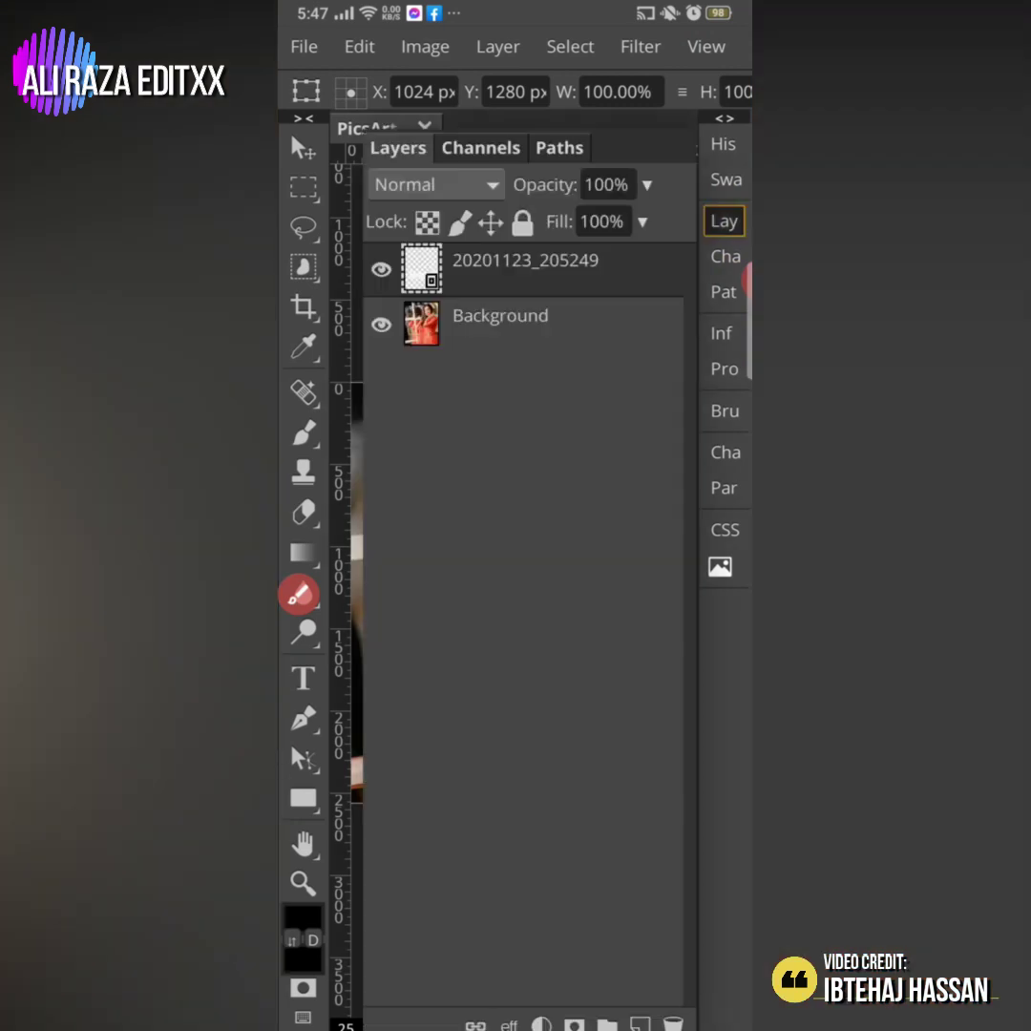
Step: Commit the placed logo as layer 20201123_205249 above the Background layer
click(299, 594)
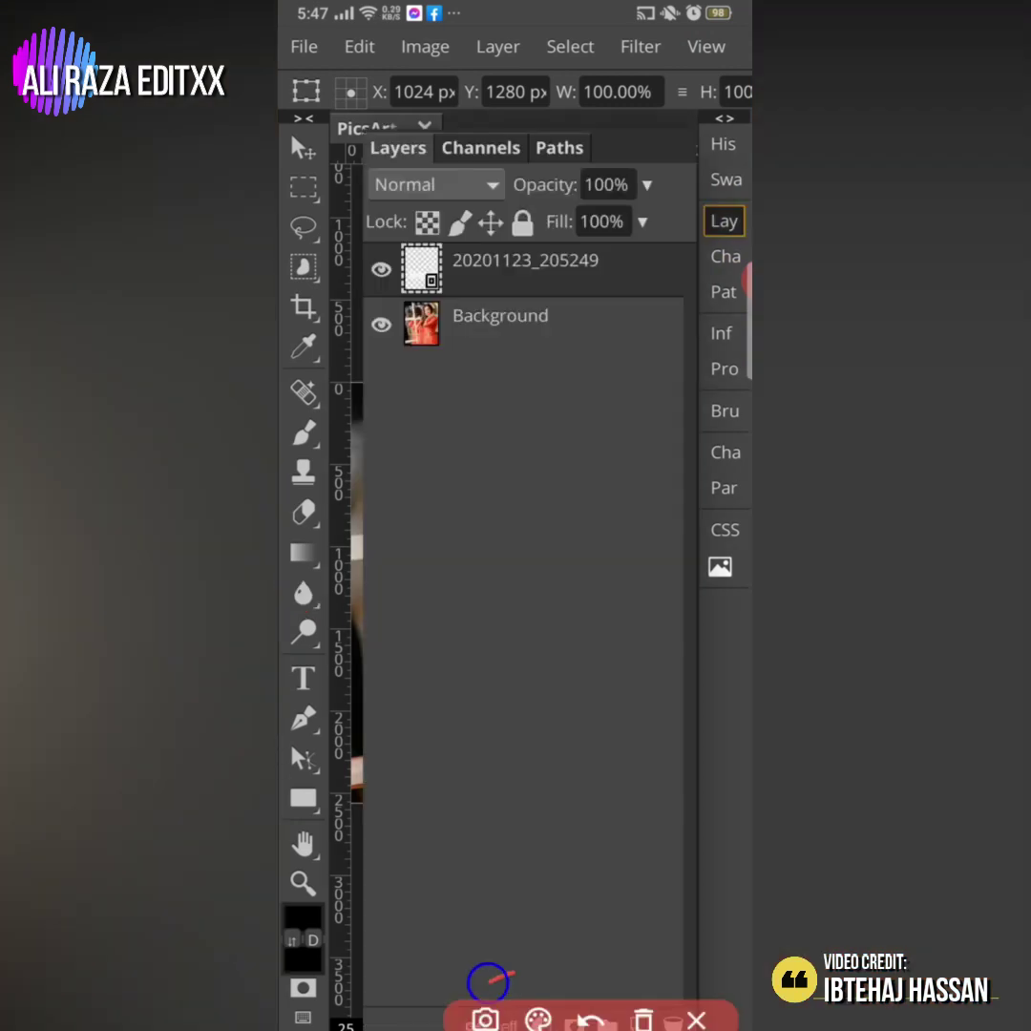
drag(455, 1013, 516, 981)
click(697, 1020)
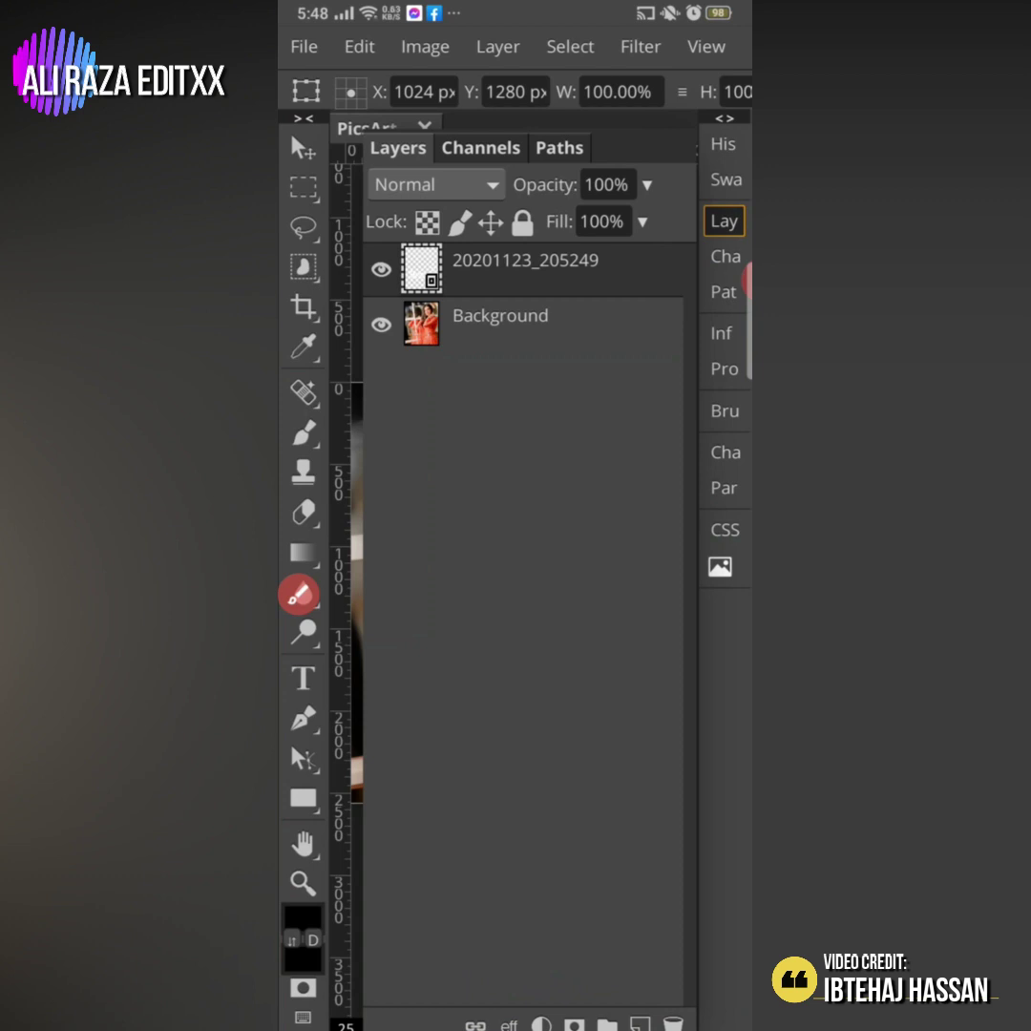
click(303, 148)
click(723, 221)
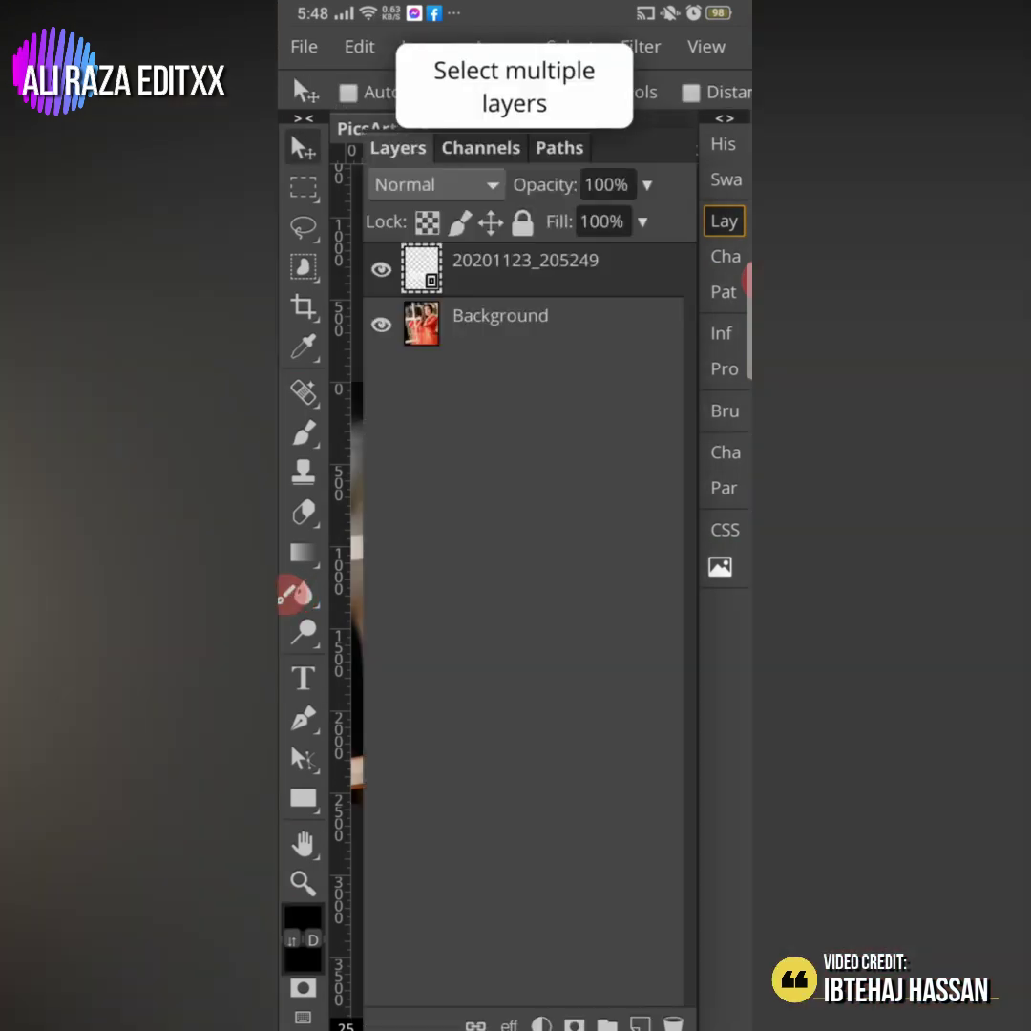
Step: Set the logo layer's Fill to 0 in Blending Options and enable Bevel and Emboss
click(509, 1024)
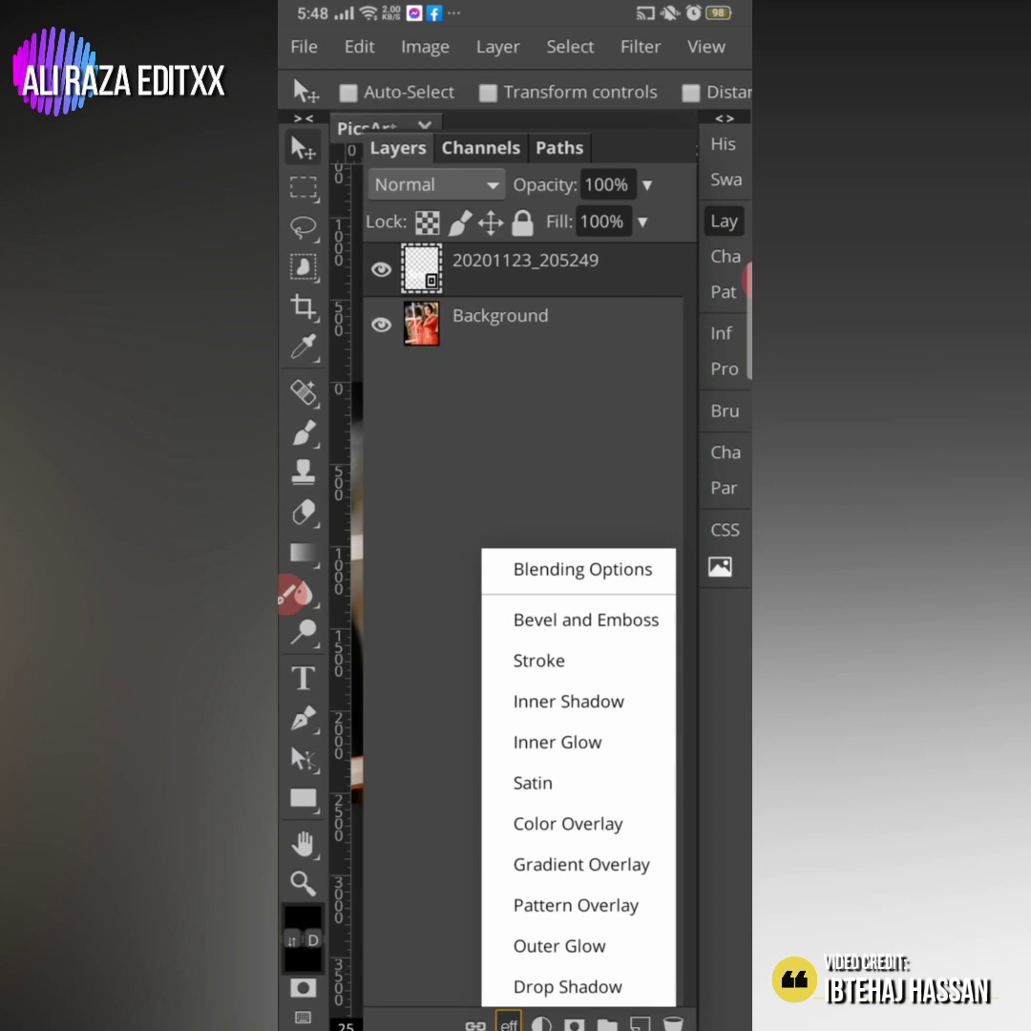
click(293, 593)
mouse_move(645, 511)
mouse_down()
mouse_move(528, 611)
mouse_move(668, 509)
mouse_up()
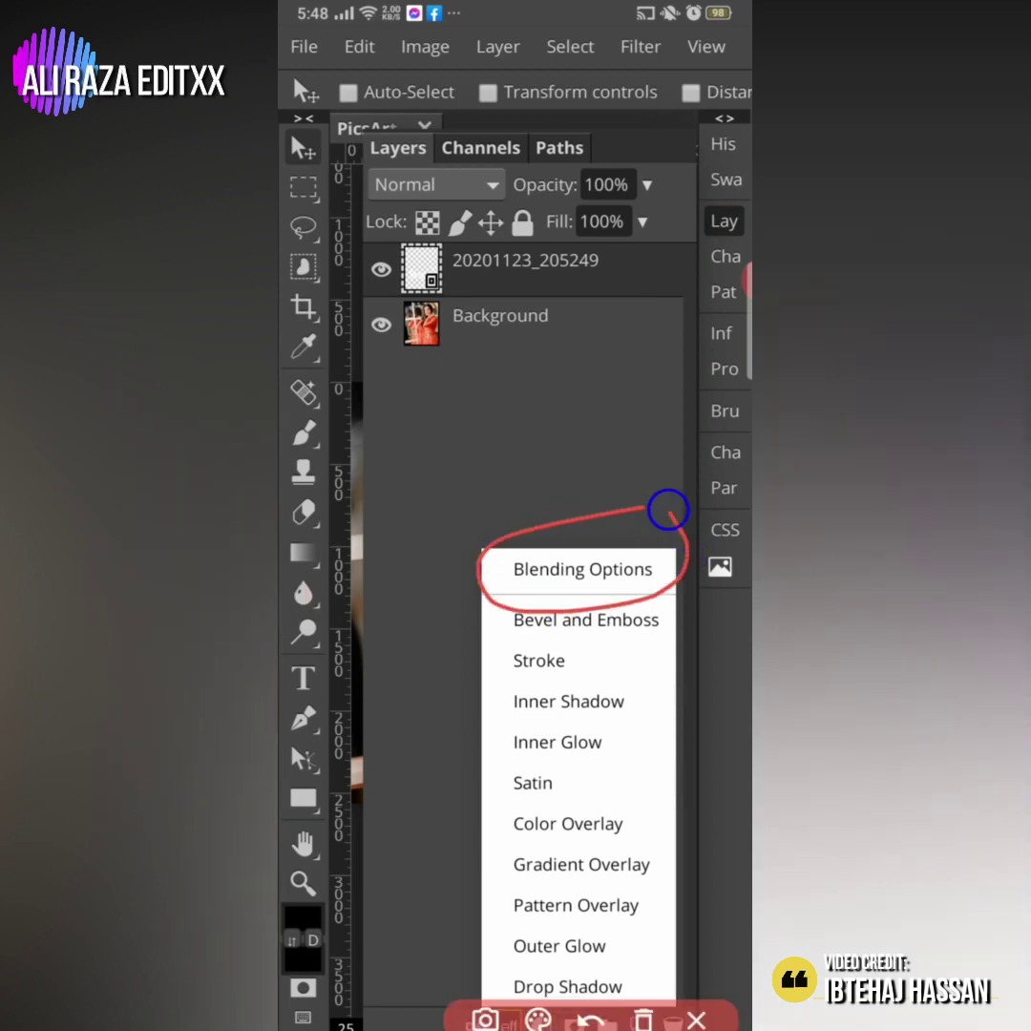
click(697, 1020)
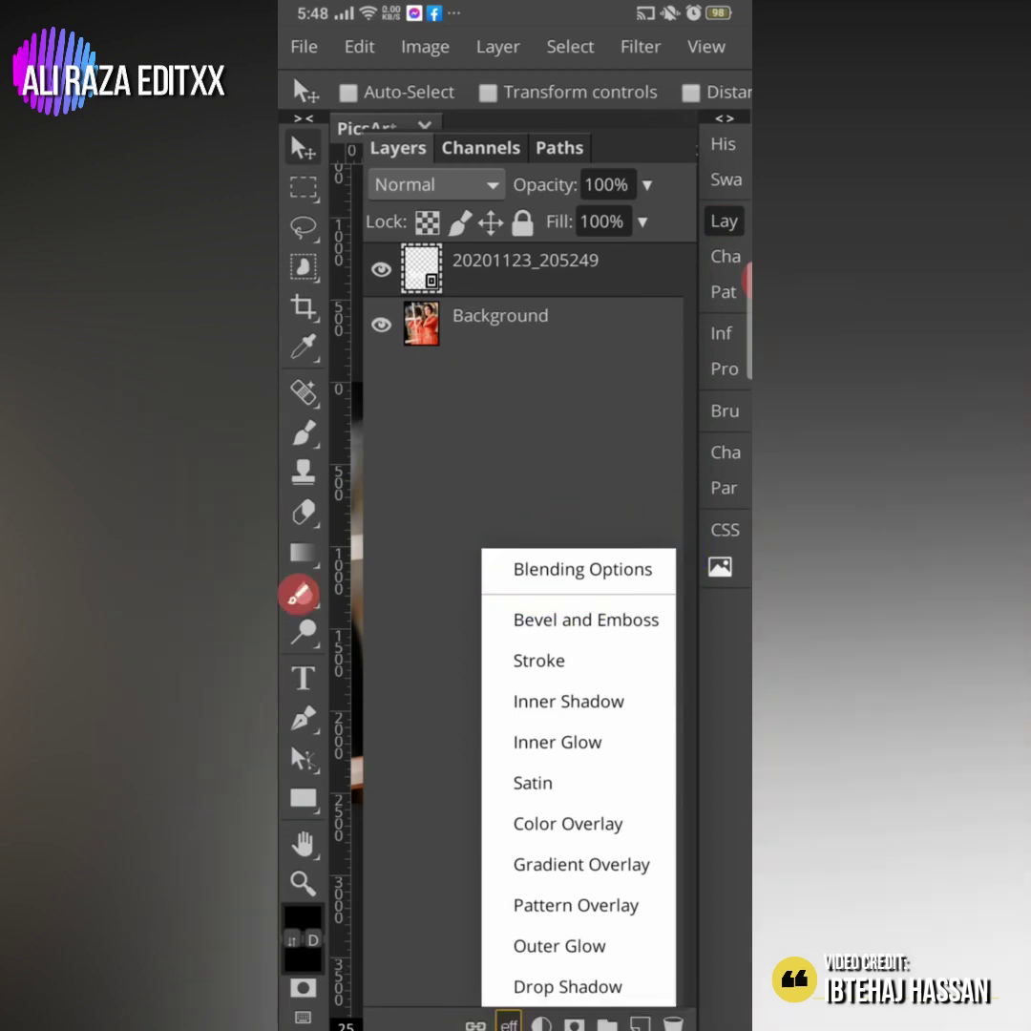
click(582, 569)
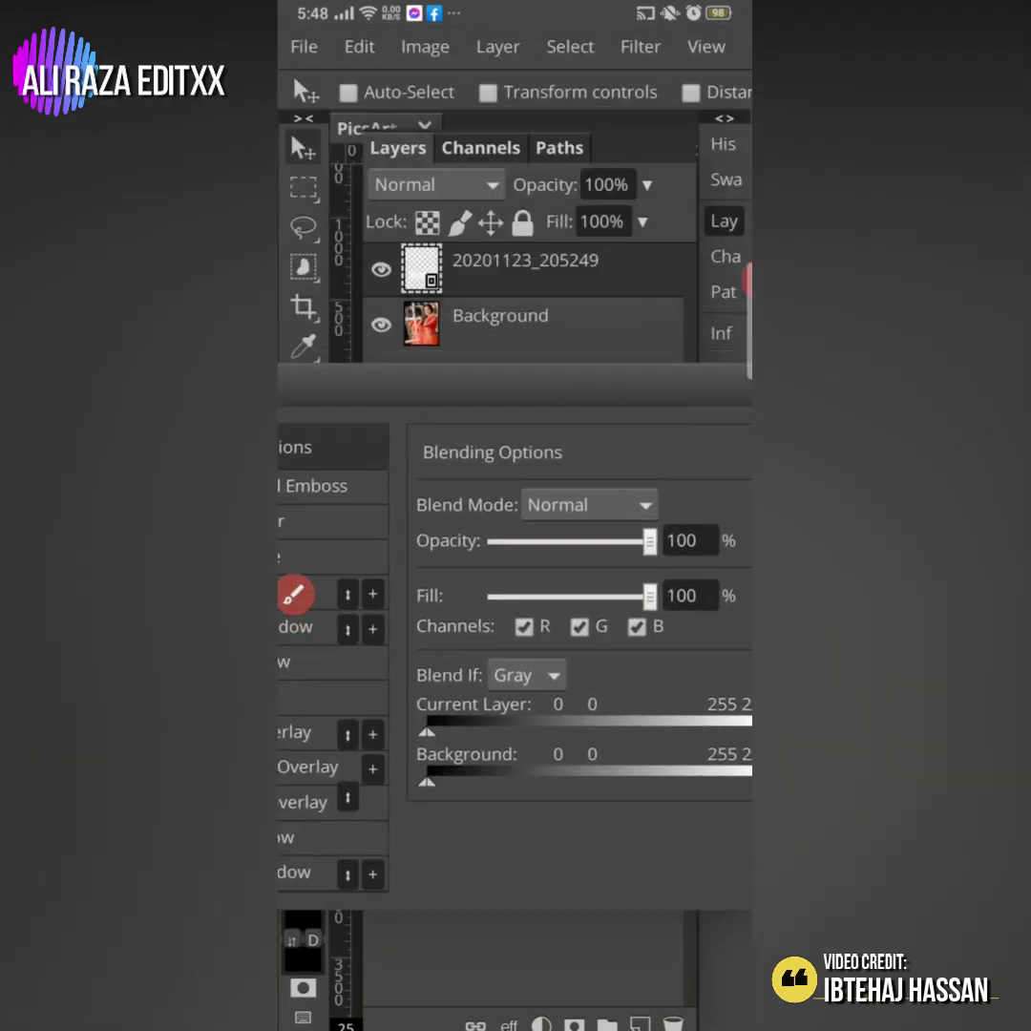
click(724, 221)
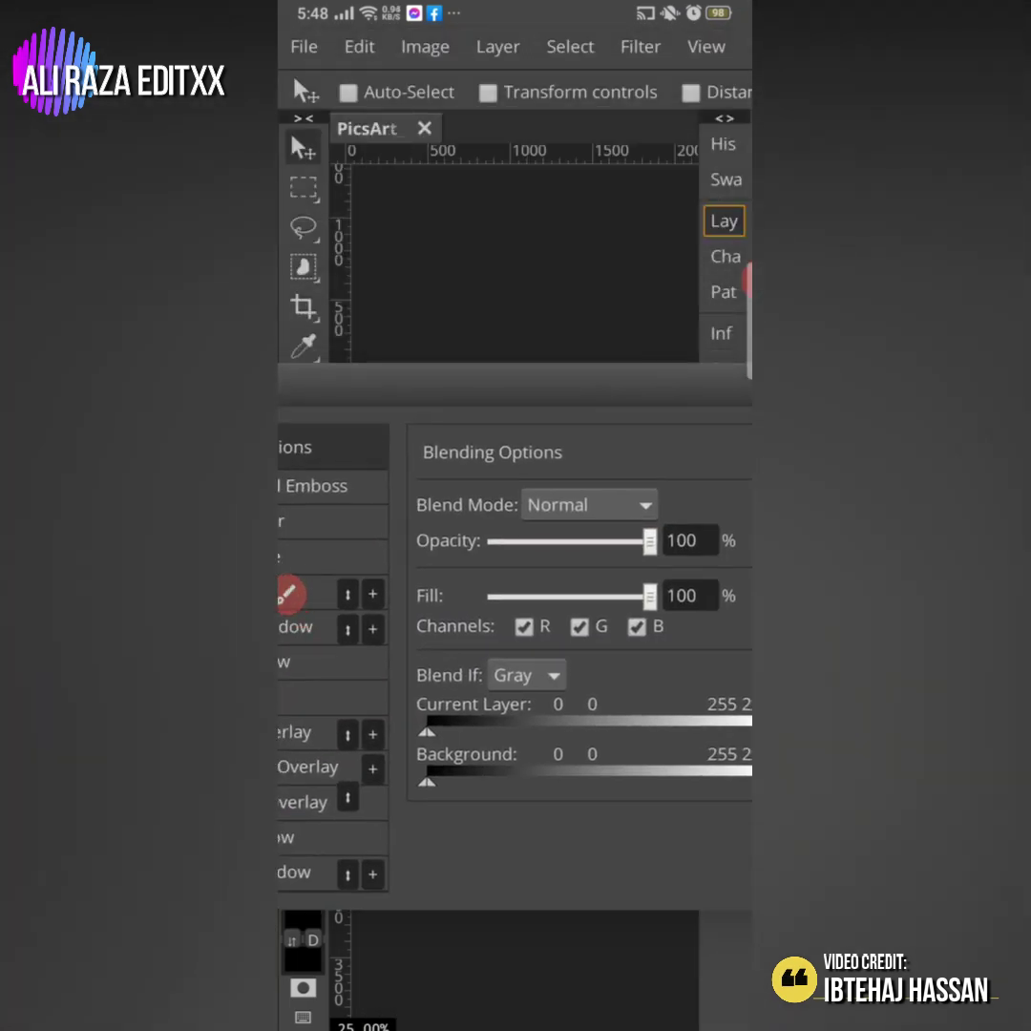
click(689, 595)
key(BackSpace)
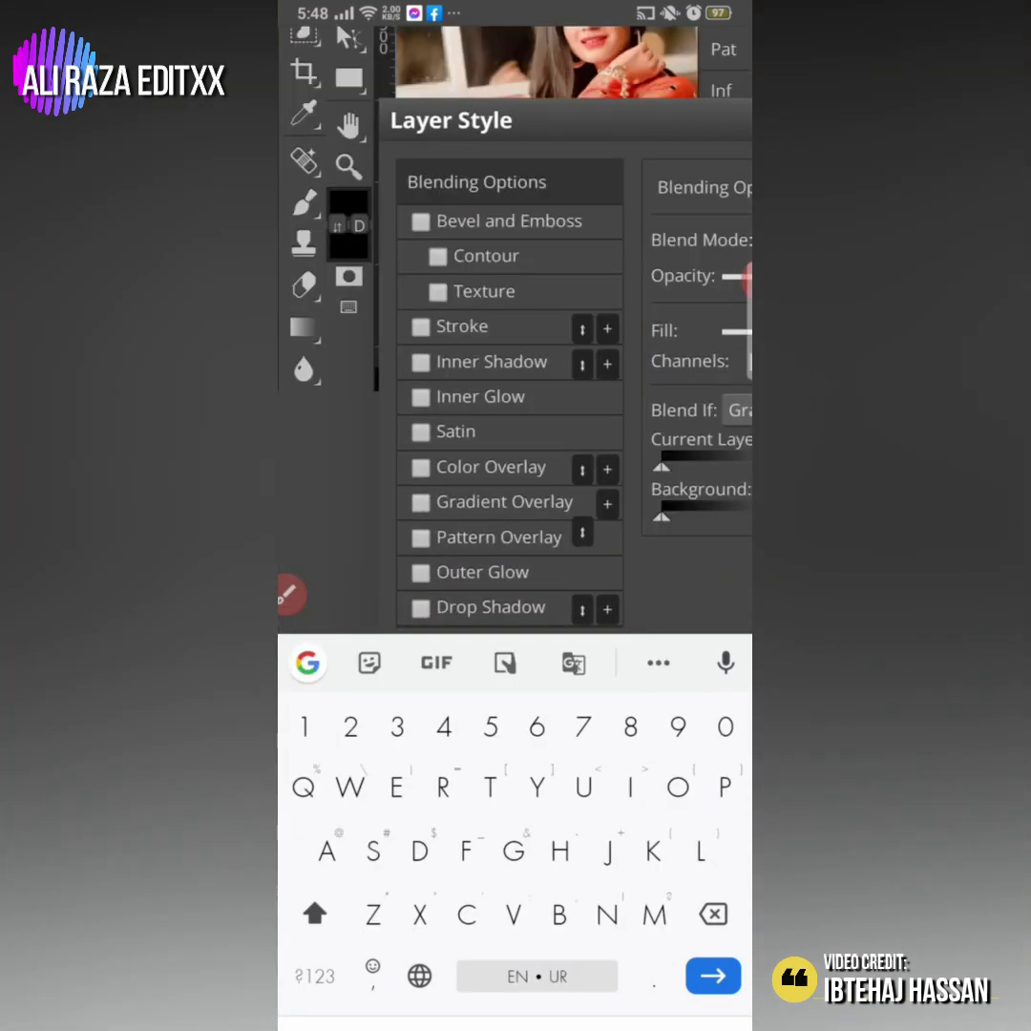
key(Return)
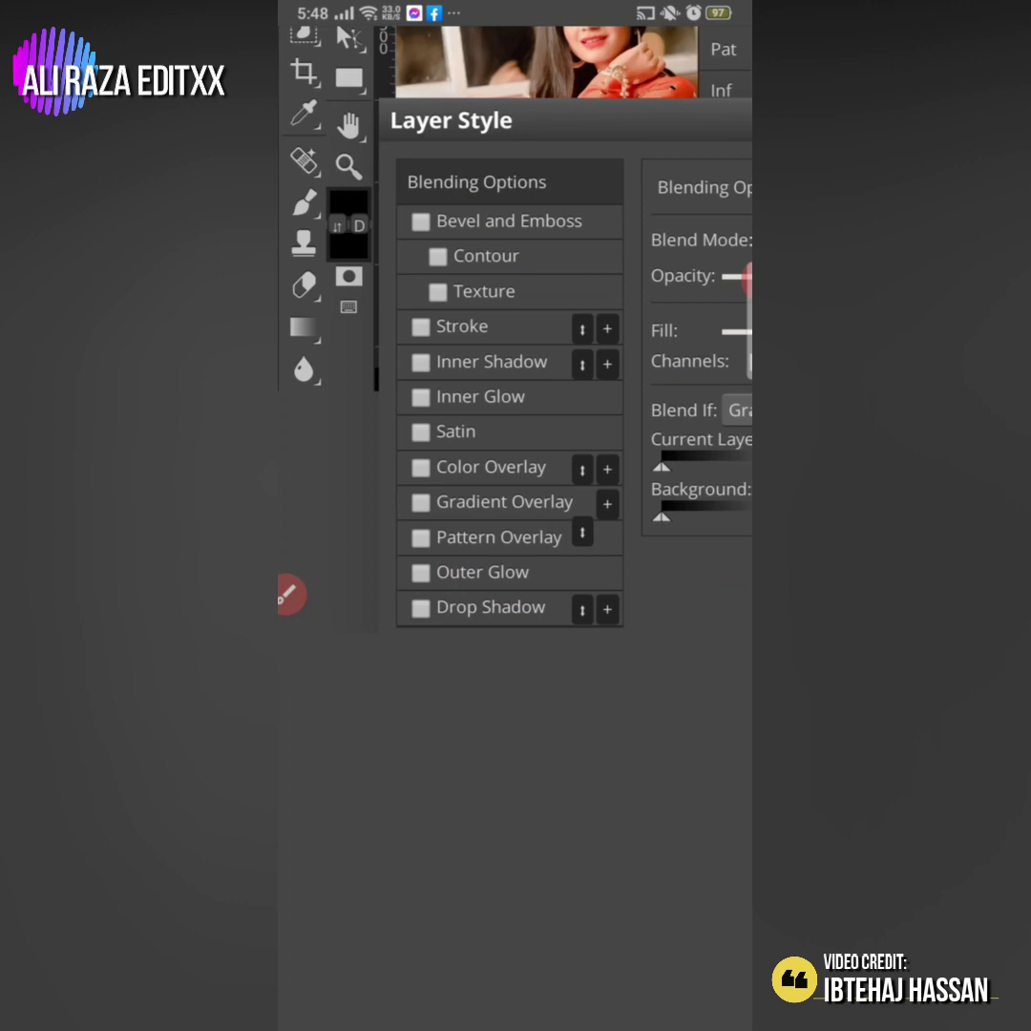
click(420, 220)
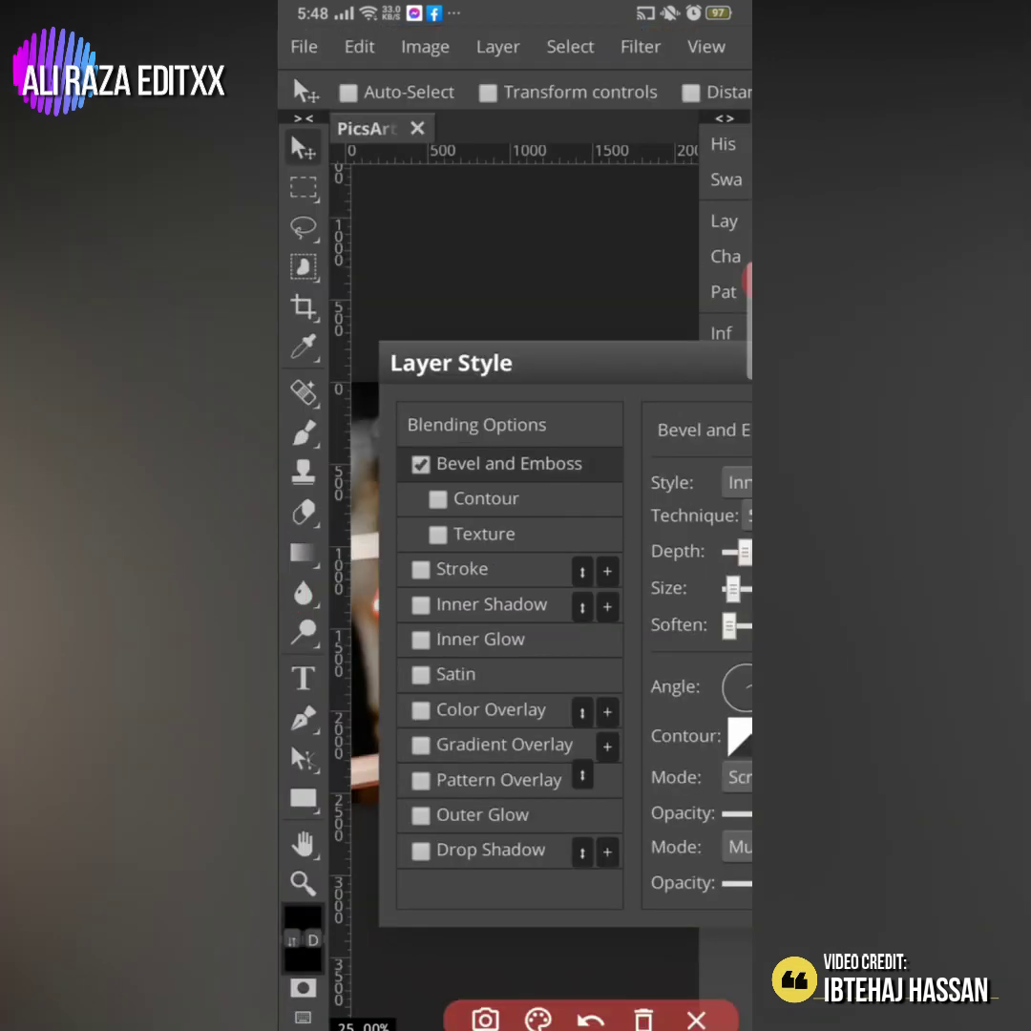
Step: Set the bevel to Chisel Hard with 45 px size and enable a red outside Stroke
mouse_move(584, 449)
mouse_down()
mouse_move(380, 477)
mouse_move(589, 438)
mouse_up()
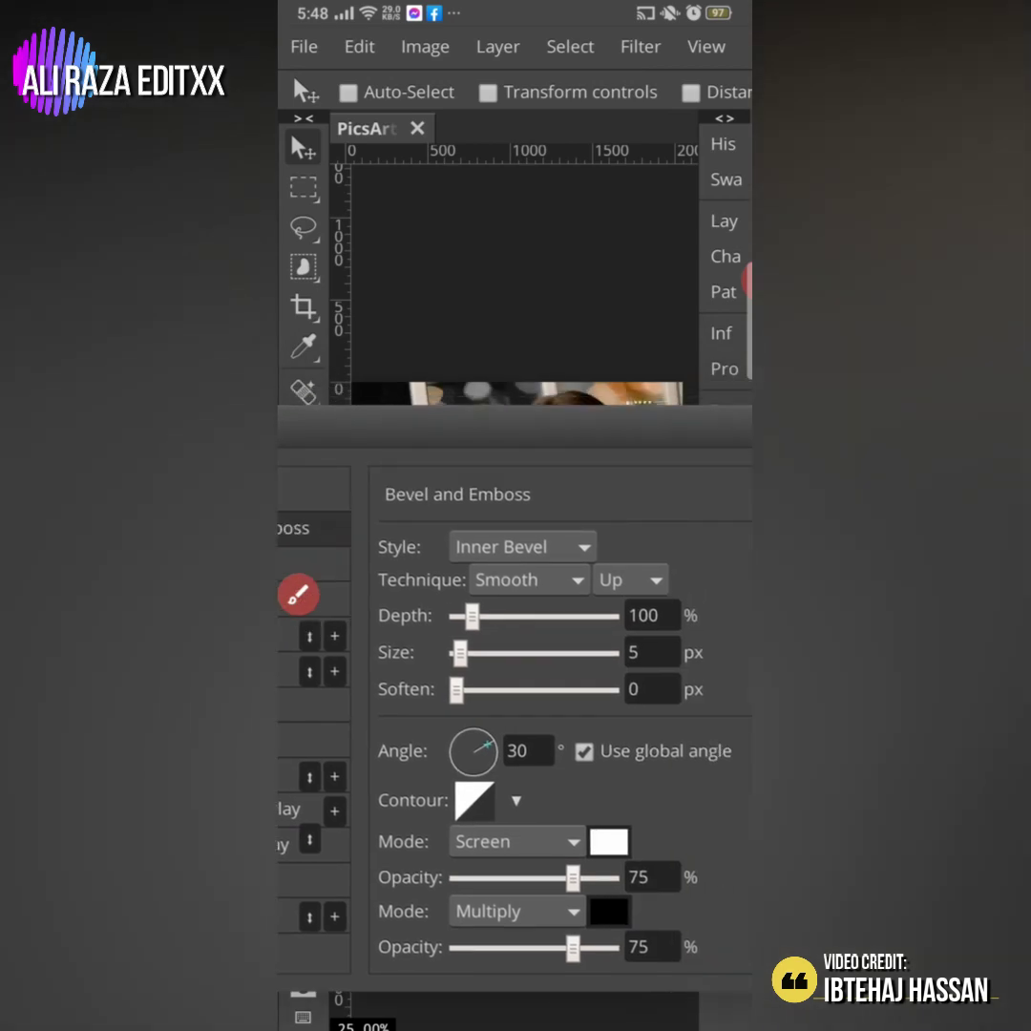
click(528, 580)
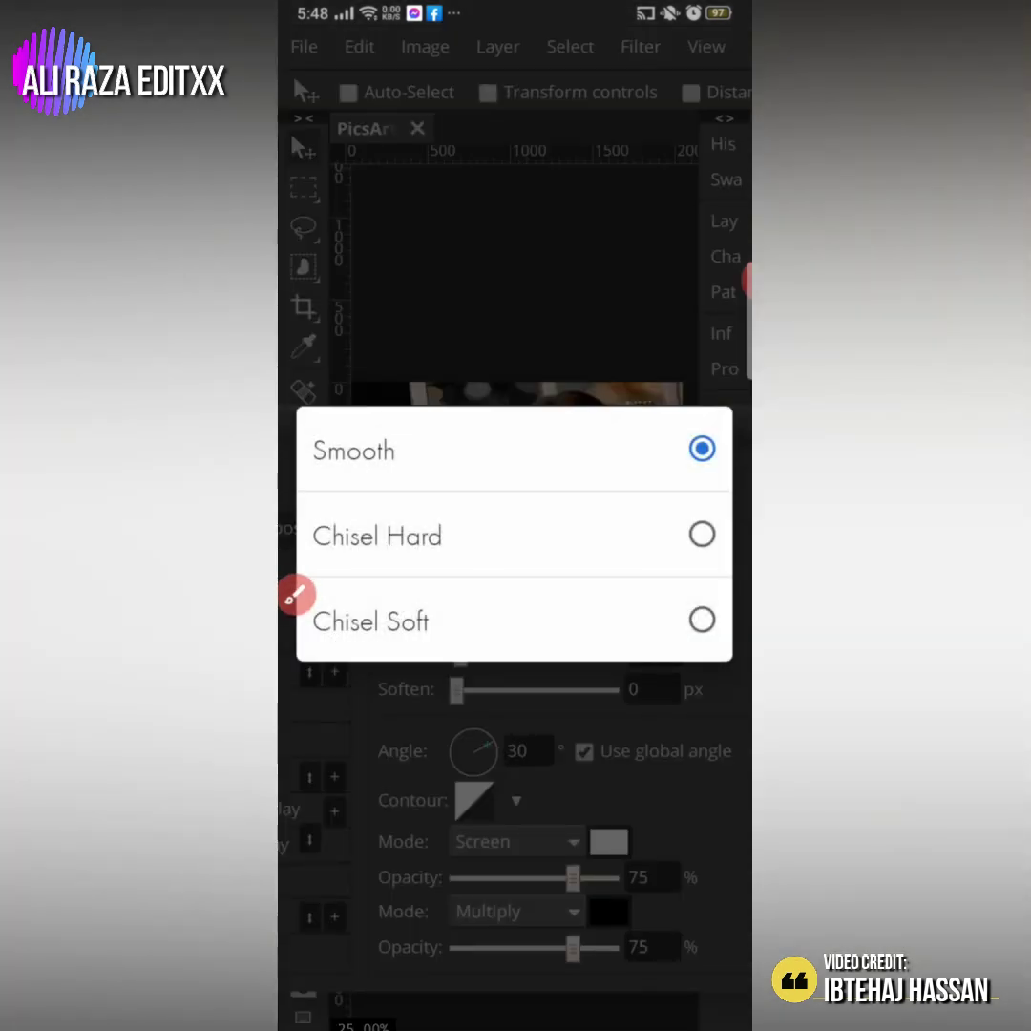
click(354, 449)
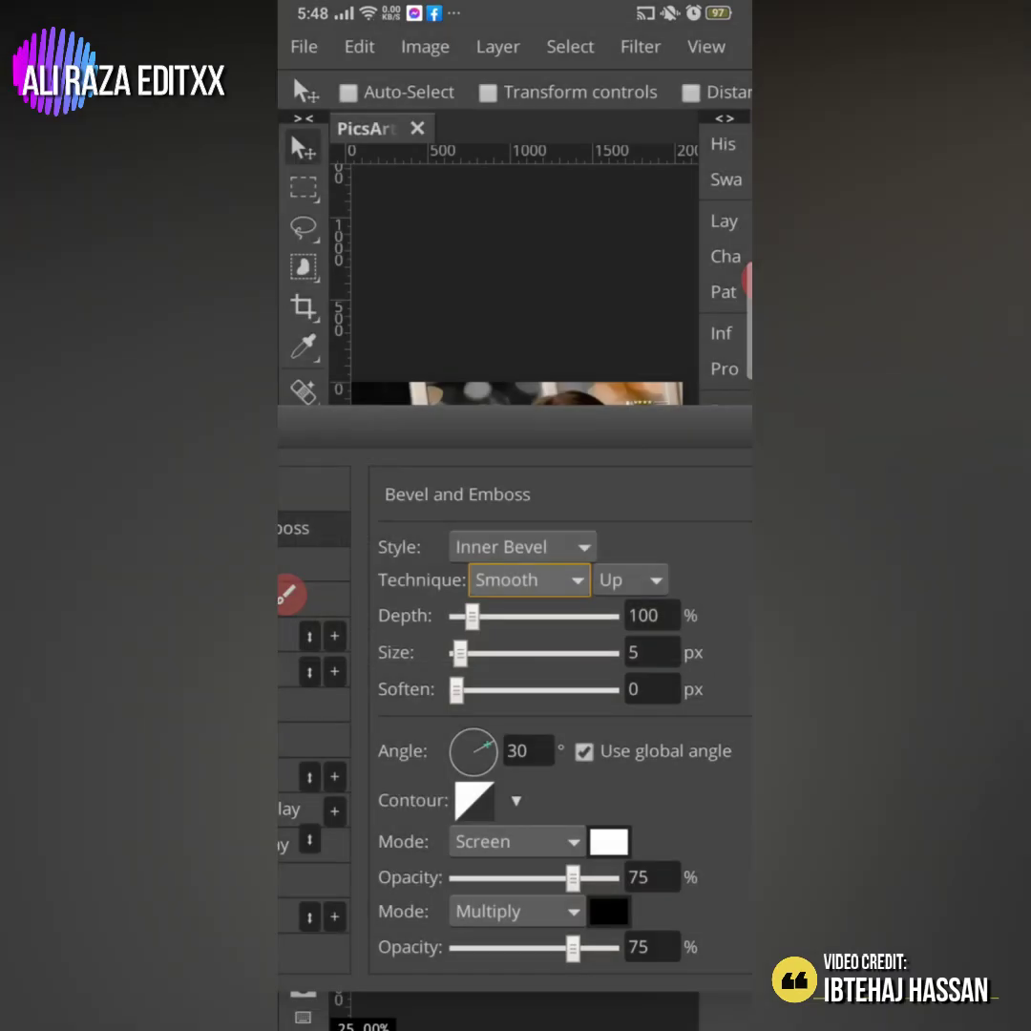
click(653, 652)
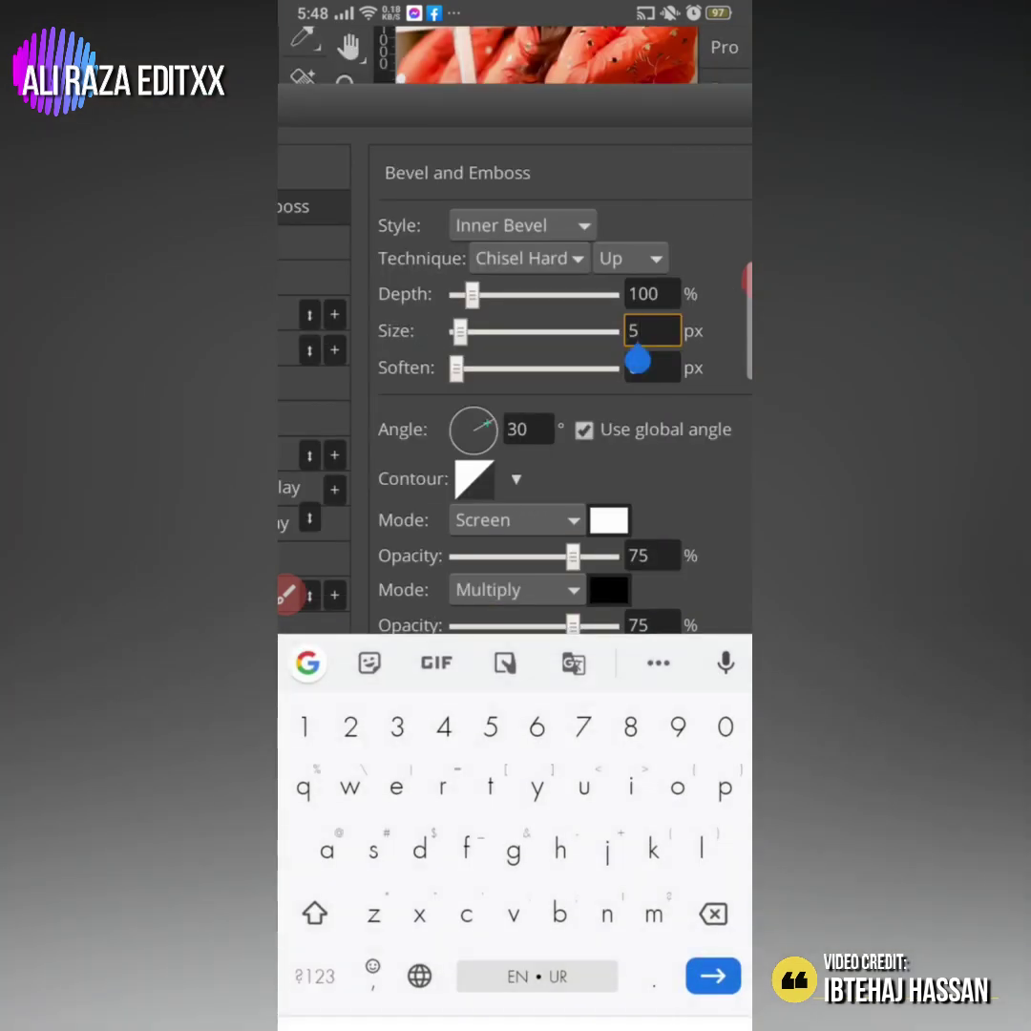
key(BackSpace)
text(45)
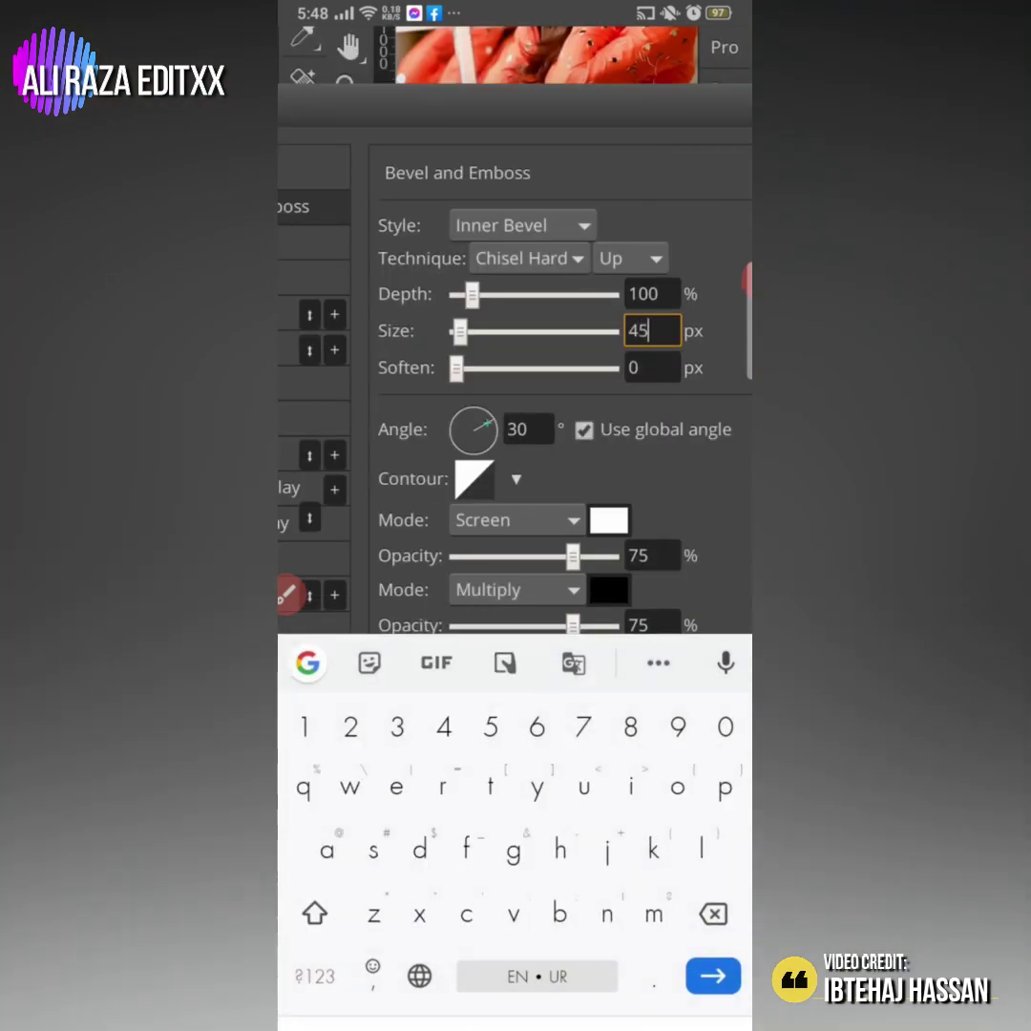
scroll(516, 382, left, 3)
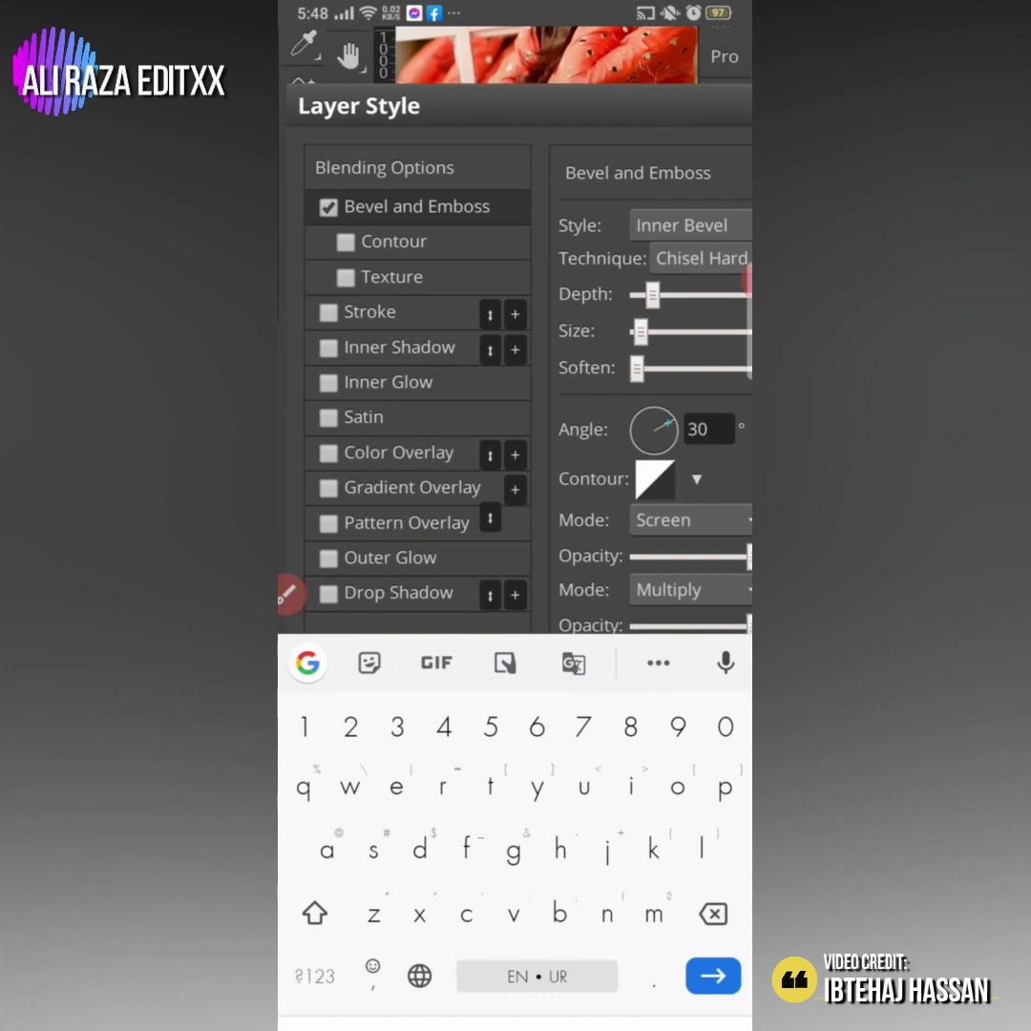
key(Return)
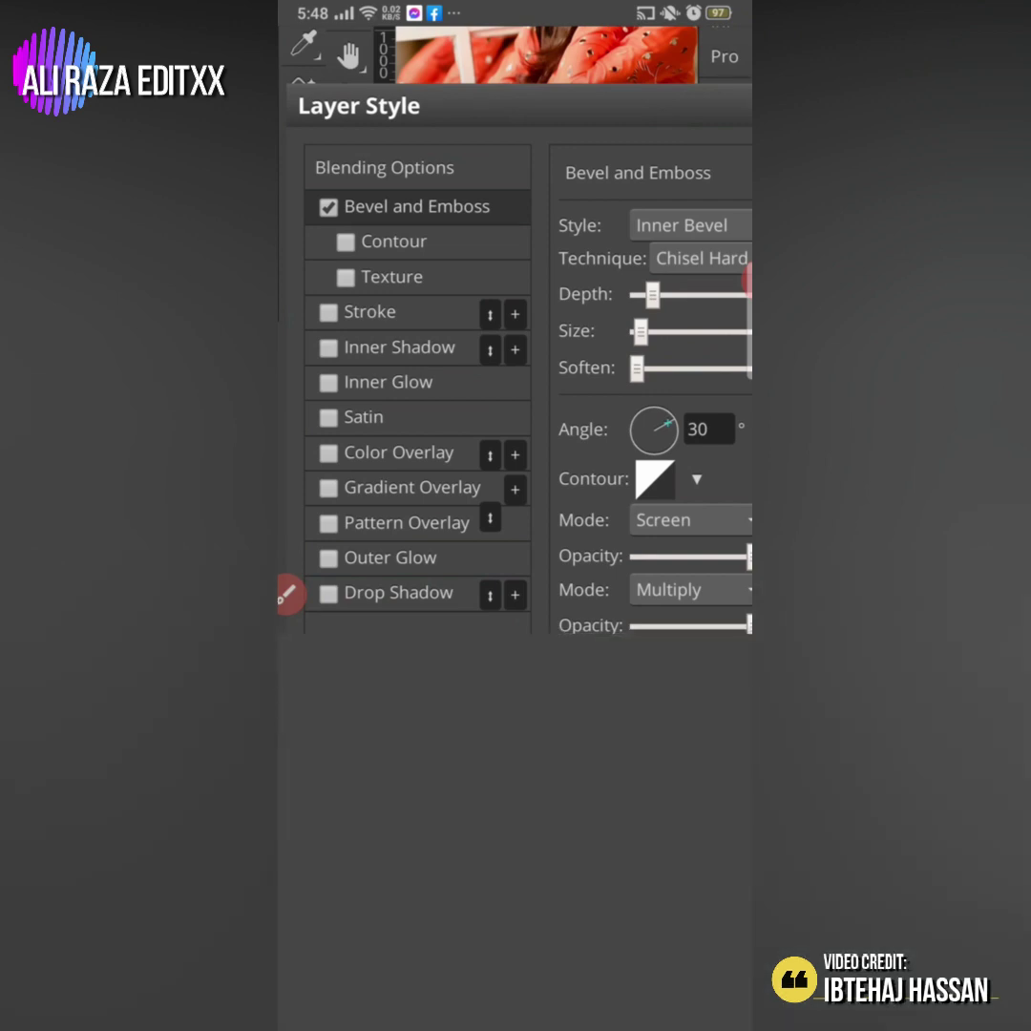
click(363, 313)
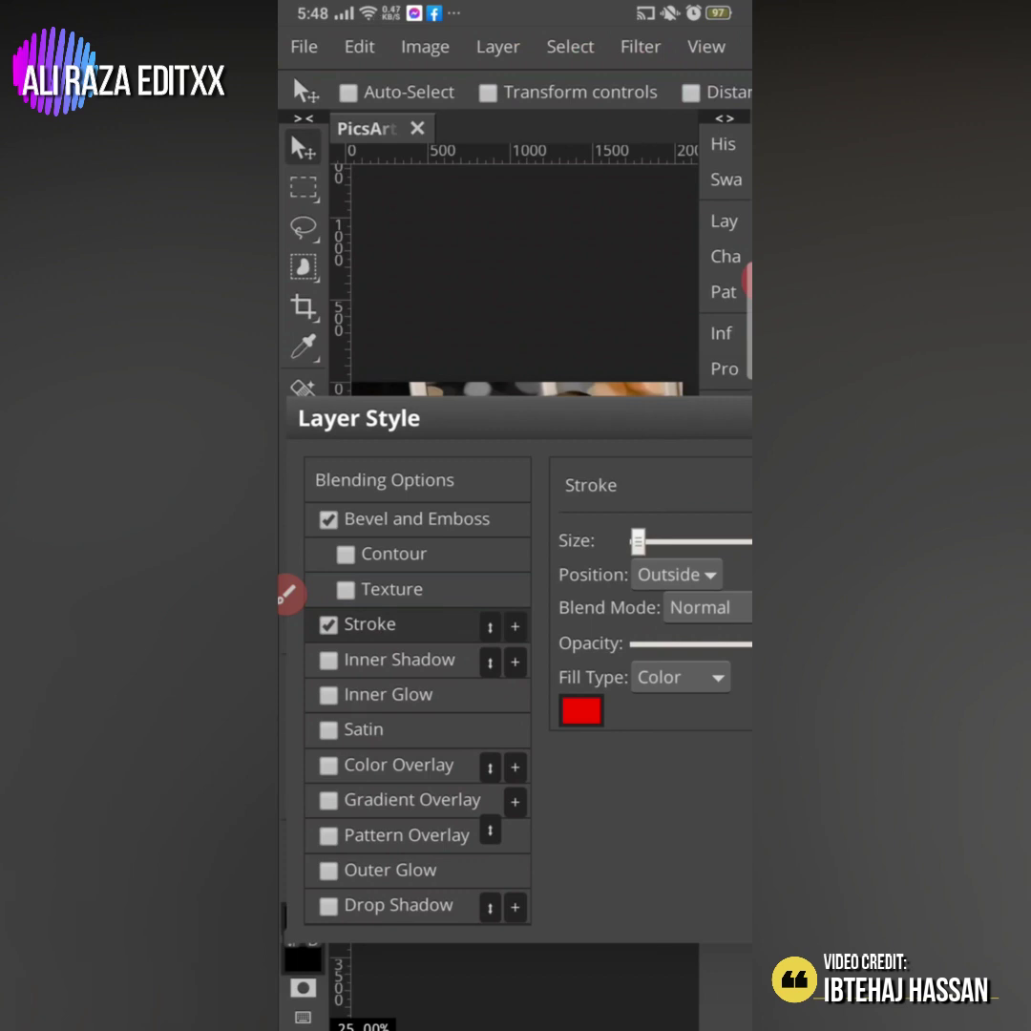
Step: Change the logo's outside stroke colour to the black preset
click(581, 710)
click(641, 363)
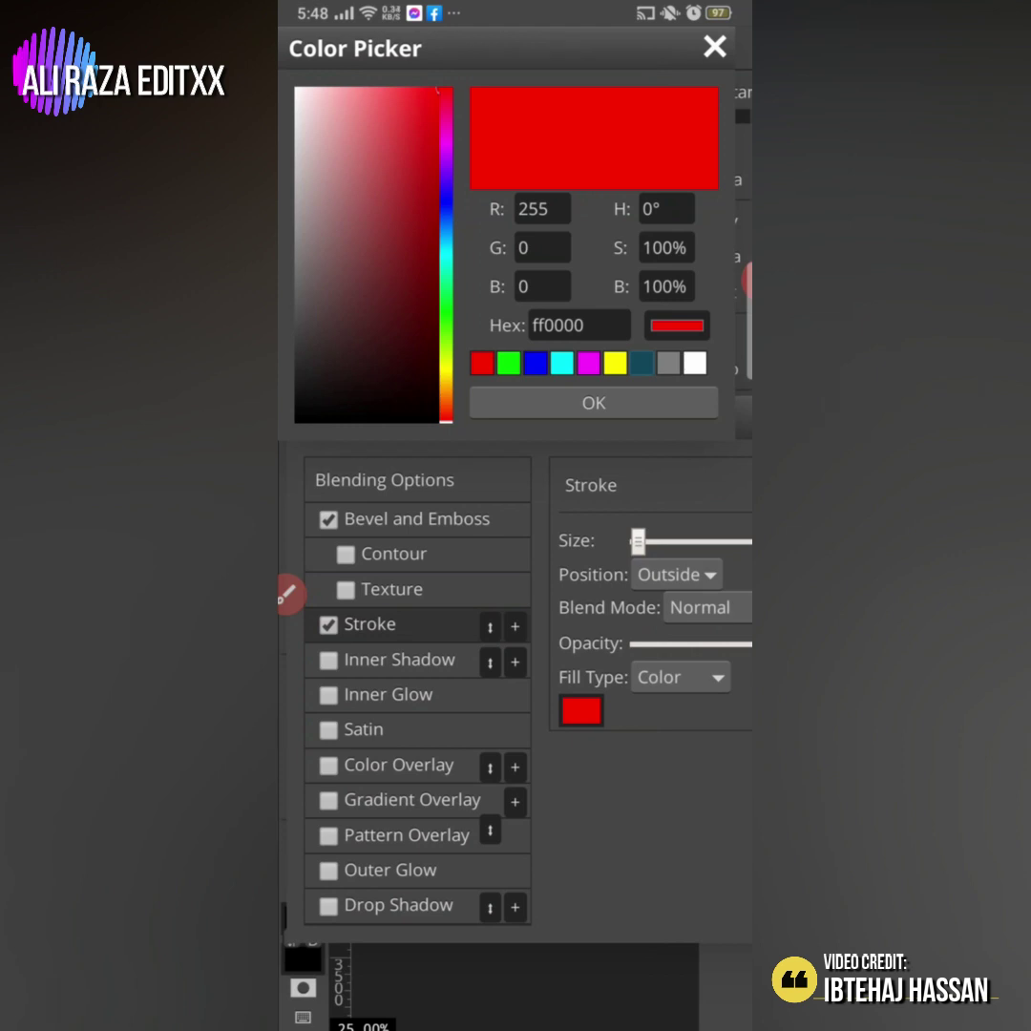
click(642, 363)
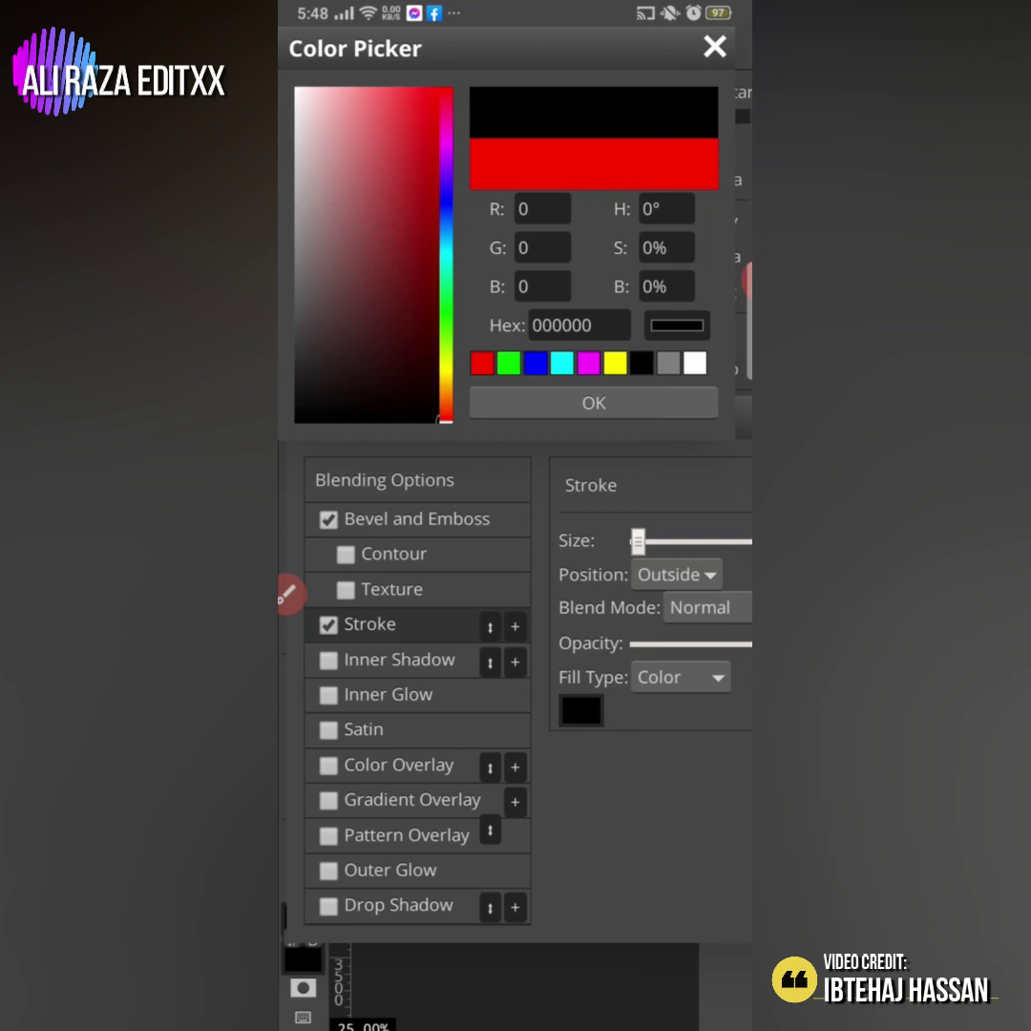
click(594, 402)
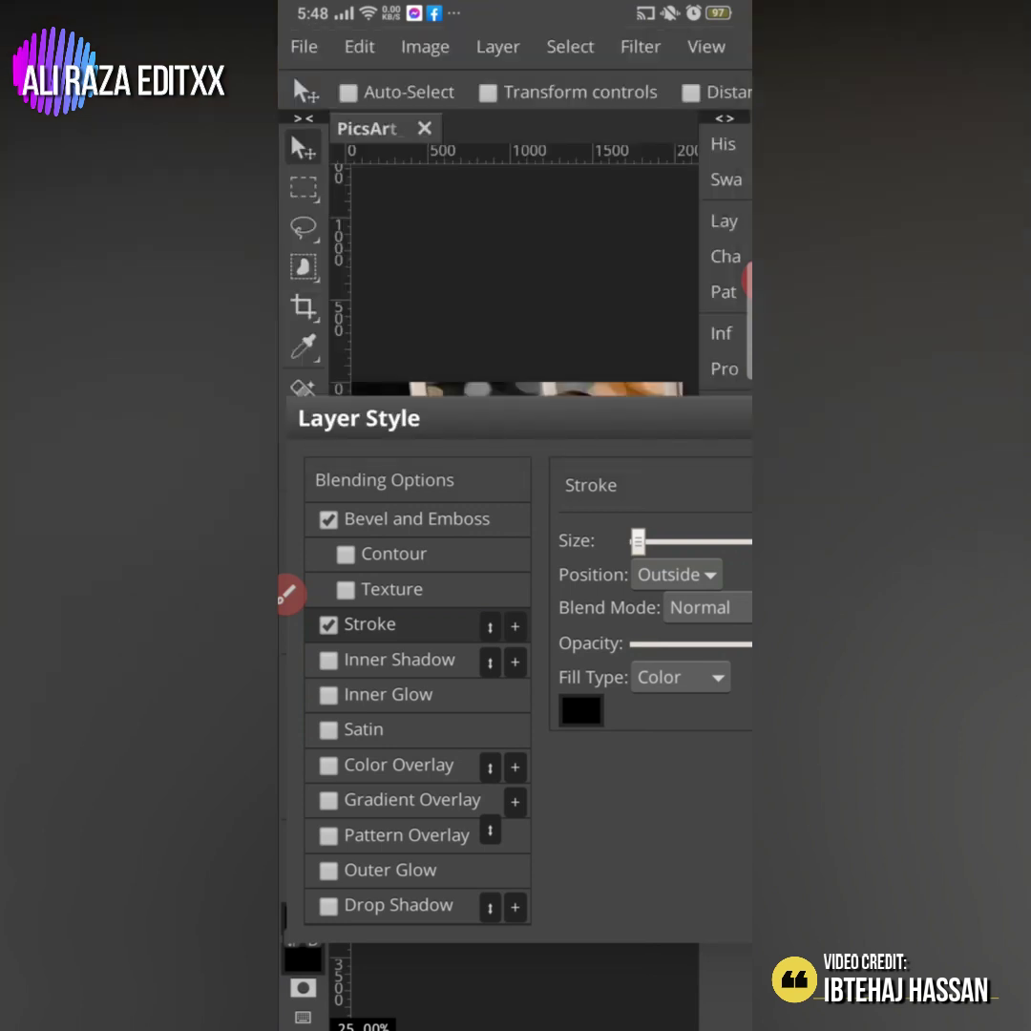
mouse_move(573, 420)
mouse_down()
mouse_move(396, 458)
mouse_move(295, 543)
mouse_up()
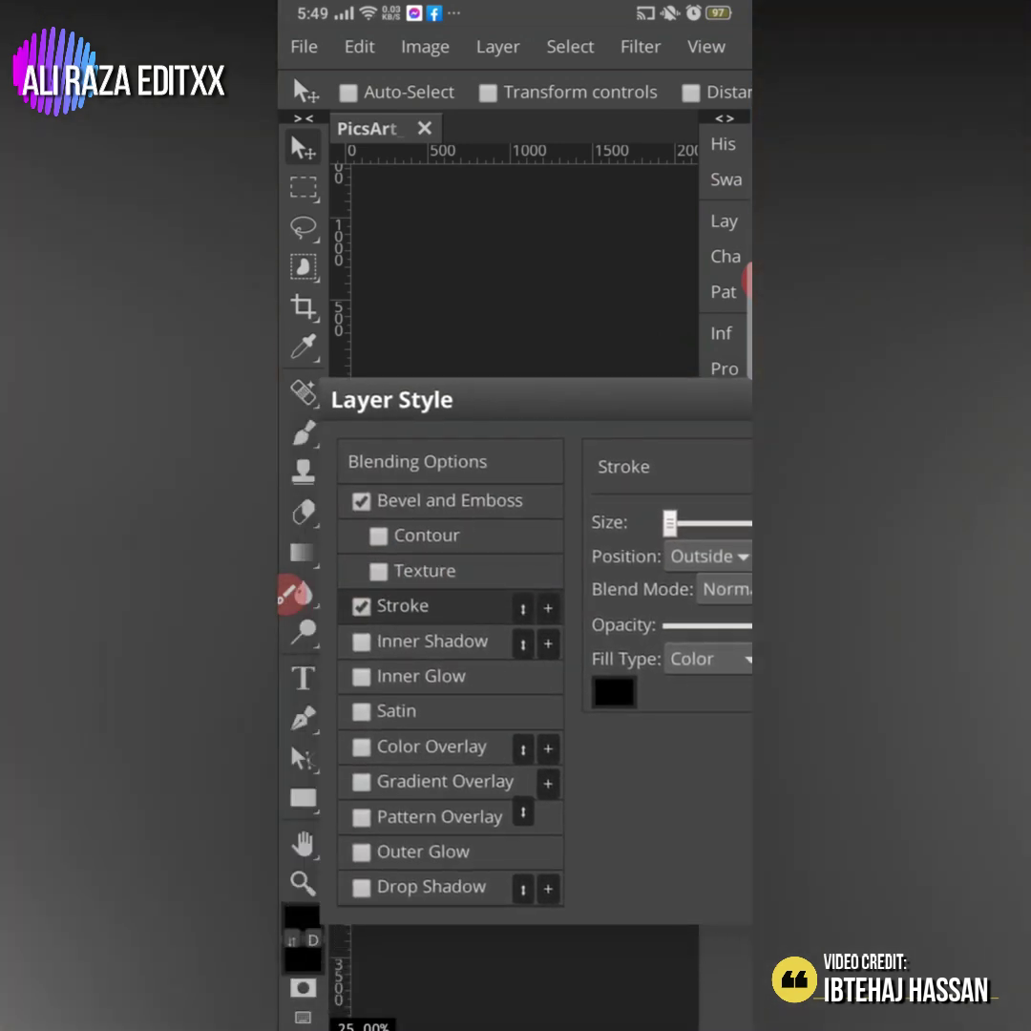
Step: Enable Inner Glow on the logo with its colour set to white (ffffff)
click(361, 676)
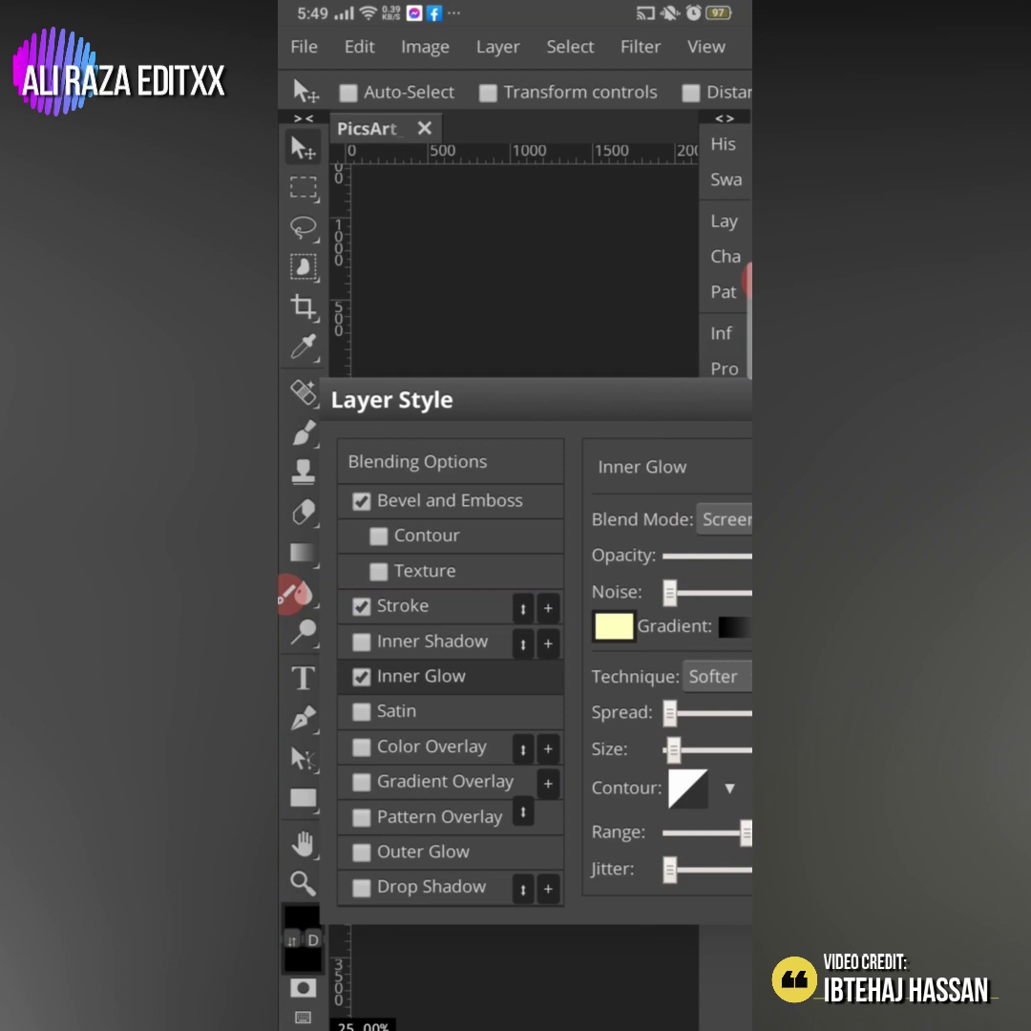
click(613, 627)
click(695, 363)
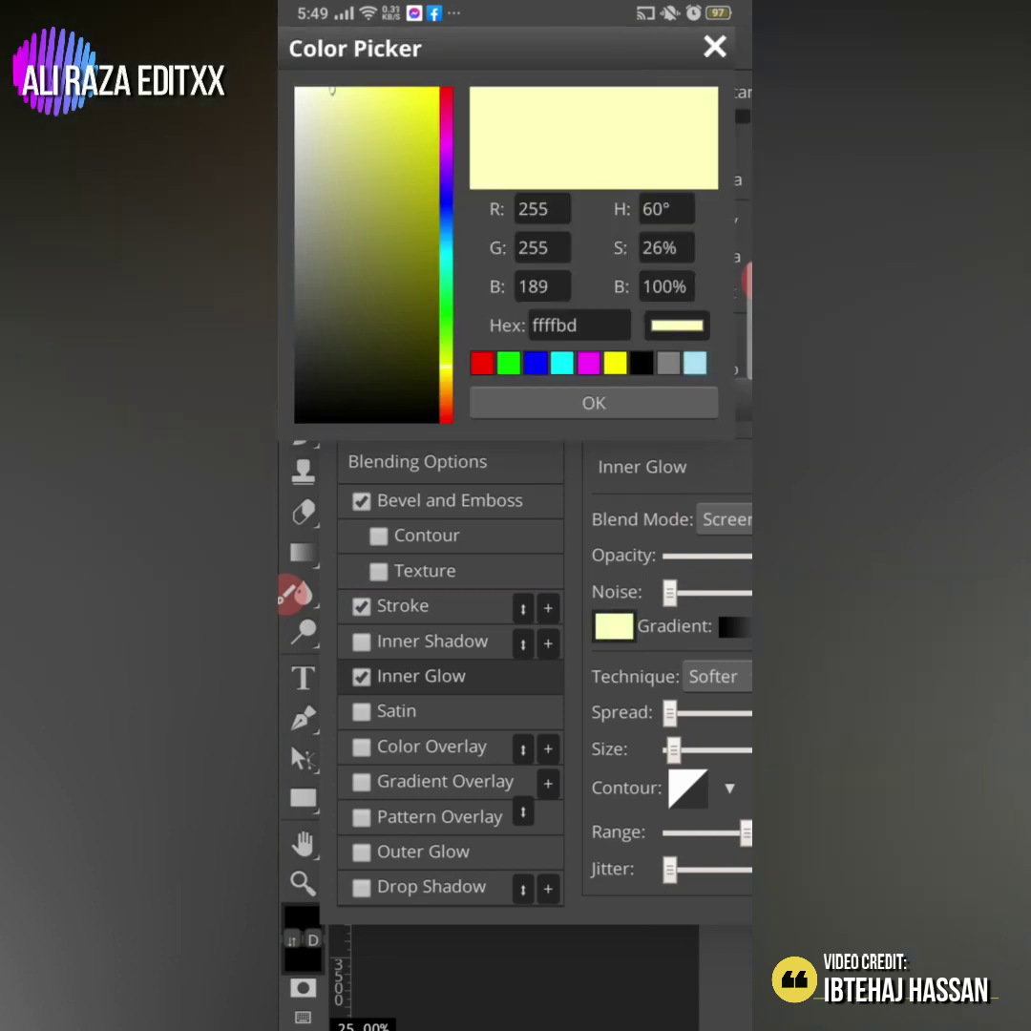
click(695, 363)
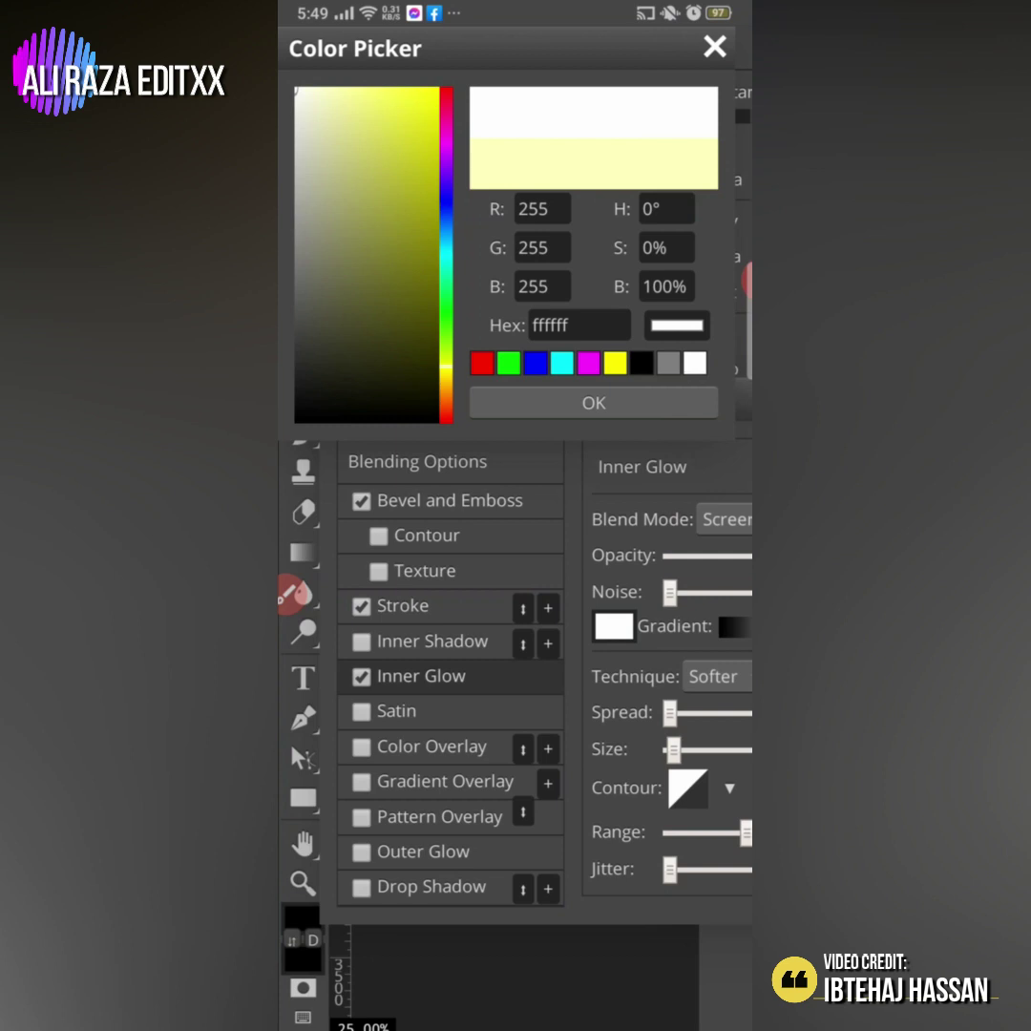
click(593, 402)
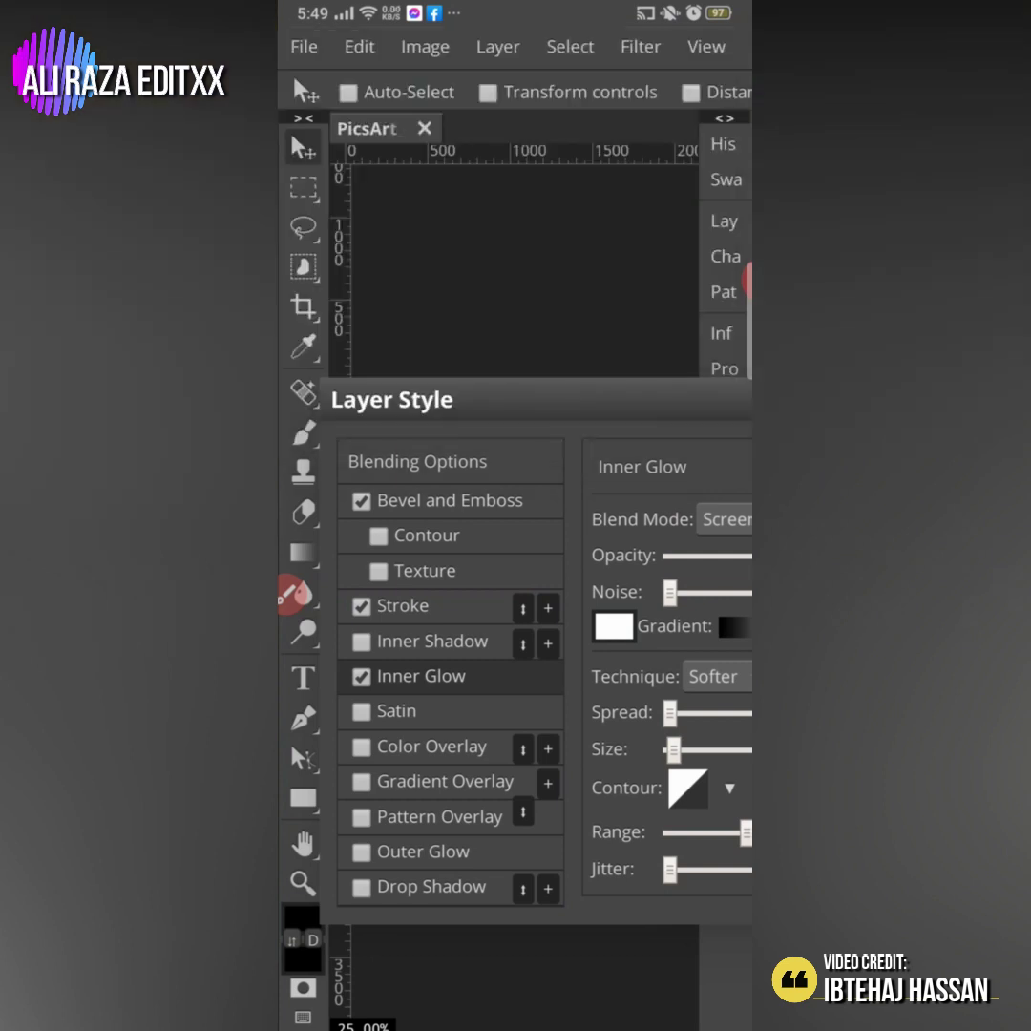
drag(669, 726, 478, 726)
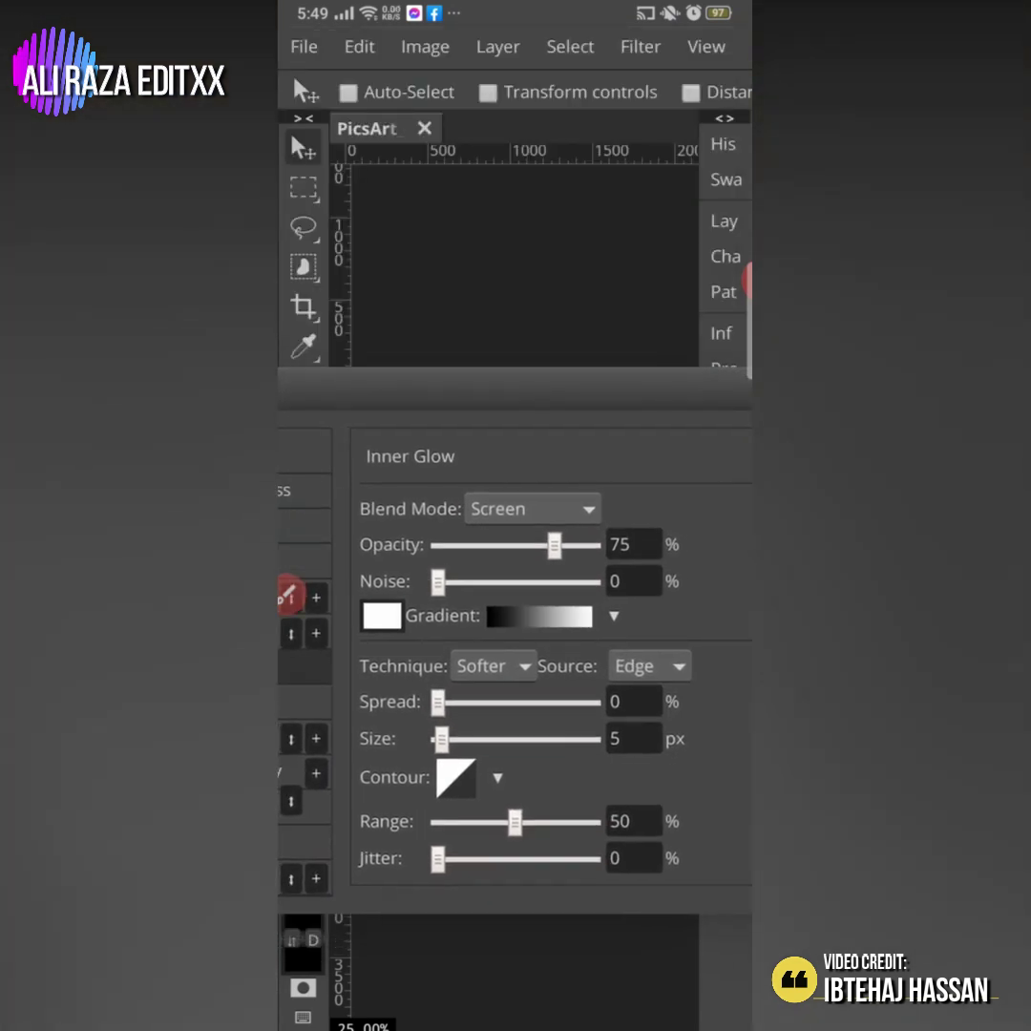
drag(525, 668, 706, 591)
drag(291, 592, 240, 592)
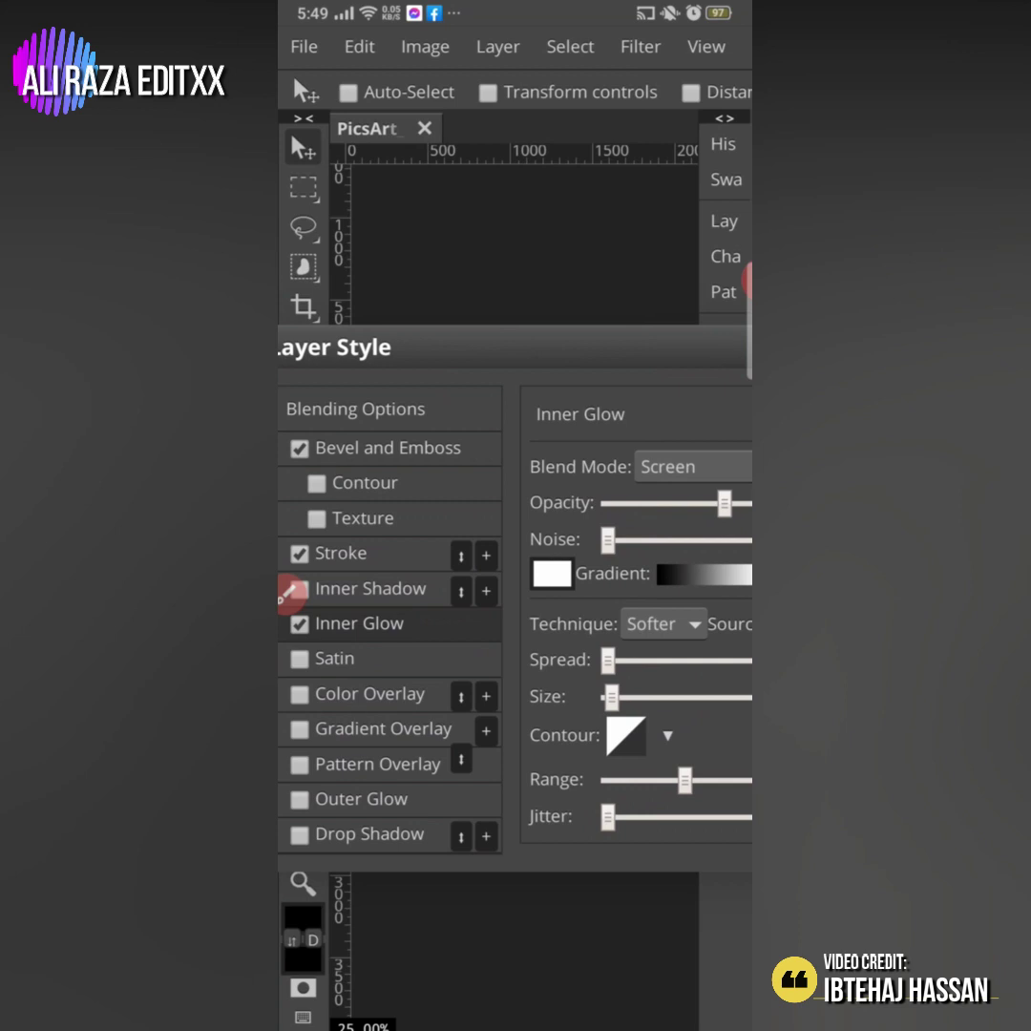
Step: Add a reversed, Reflected-style Gradient Overlay in Overlay blend mode
click(299, 729)
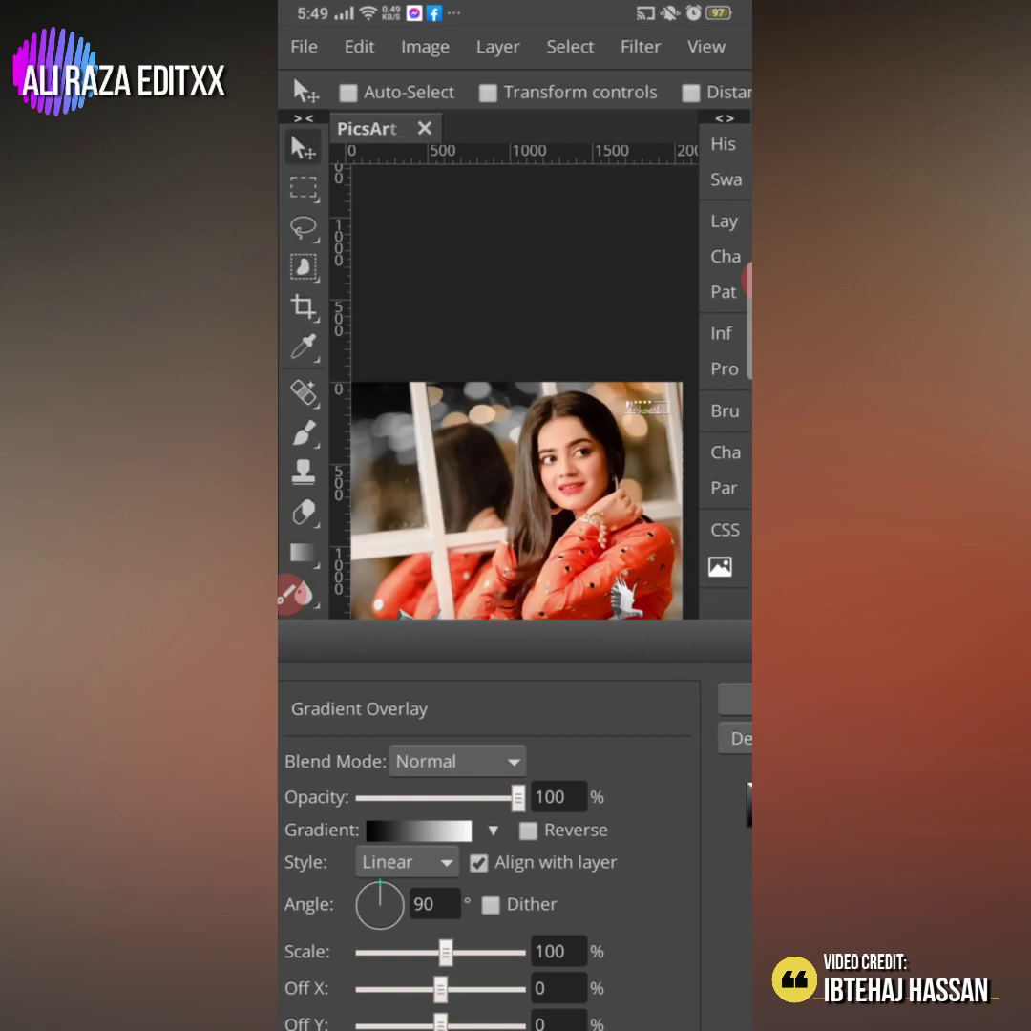
click(529, 830)
click(406, 863)
click(345, 363)
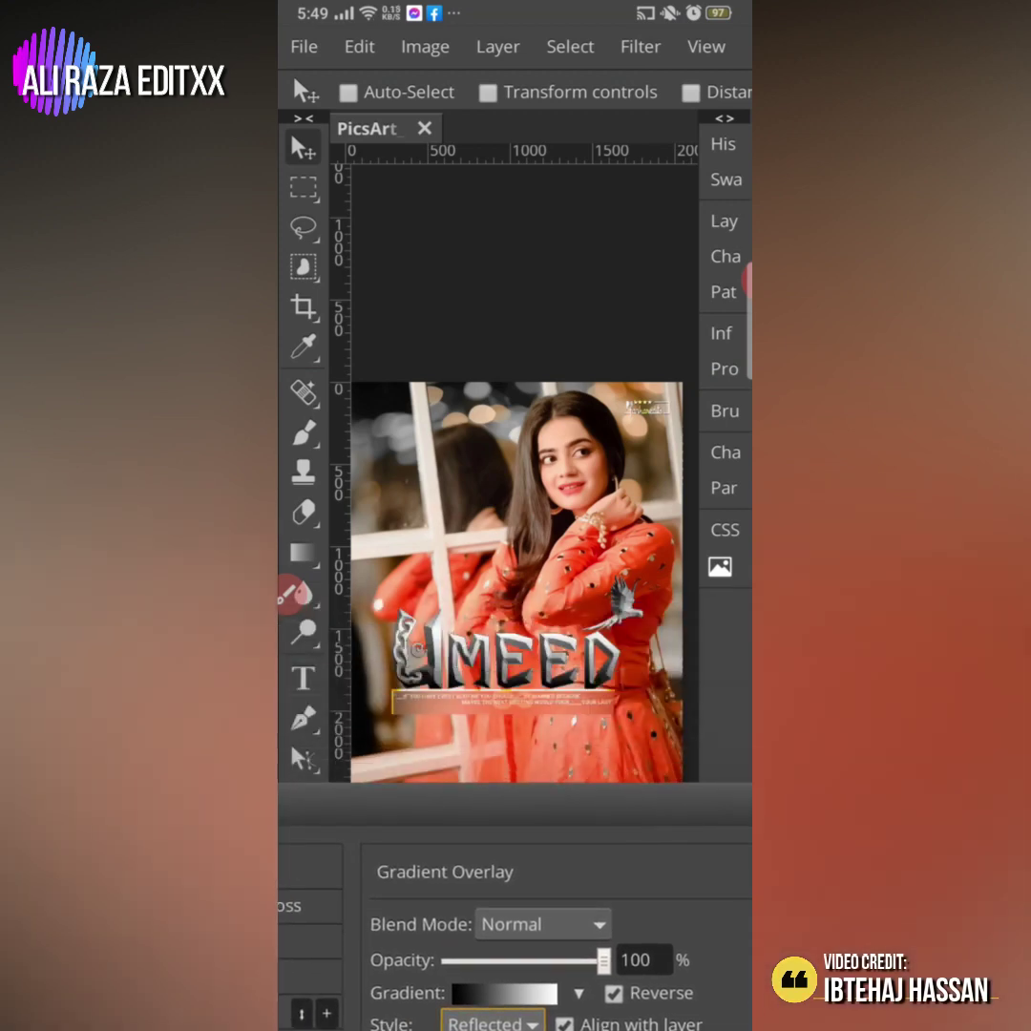
click(544, 931)
scroll(516, 573, down, 7)
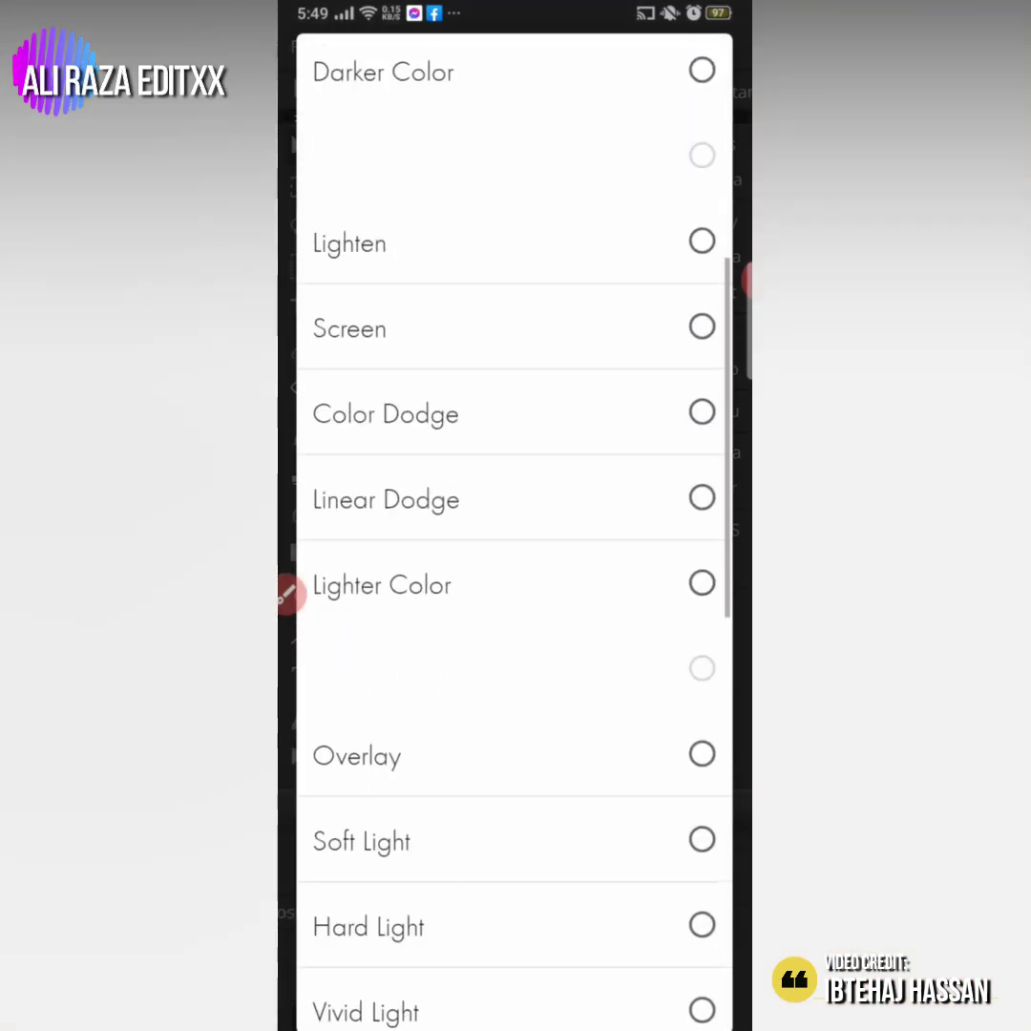
key(Escape)
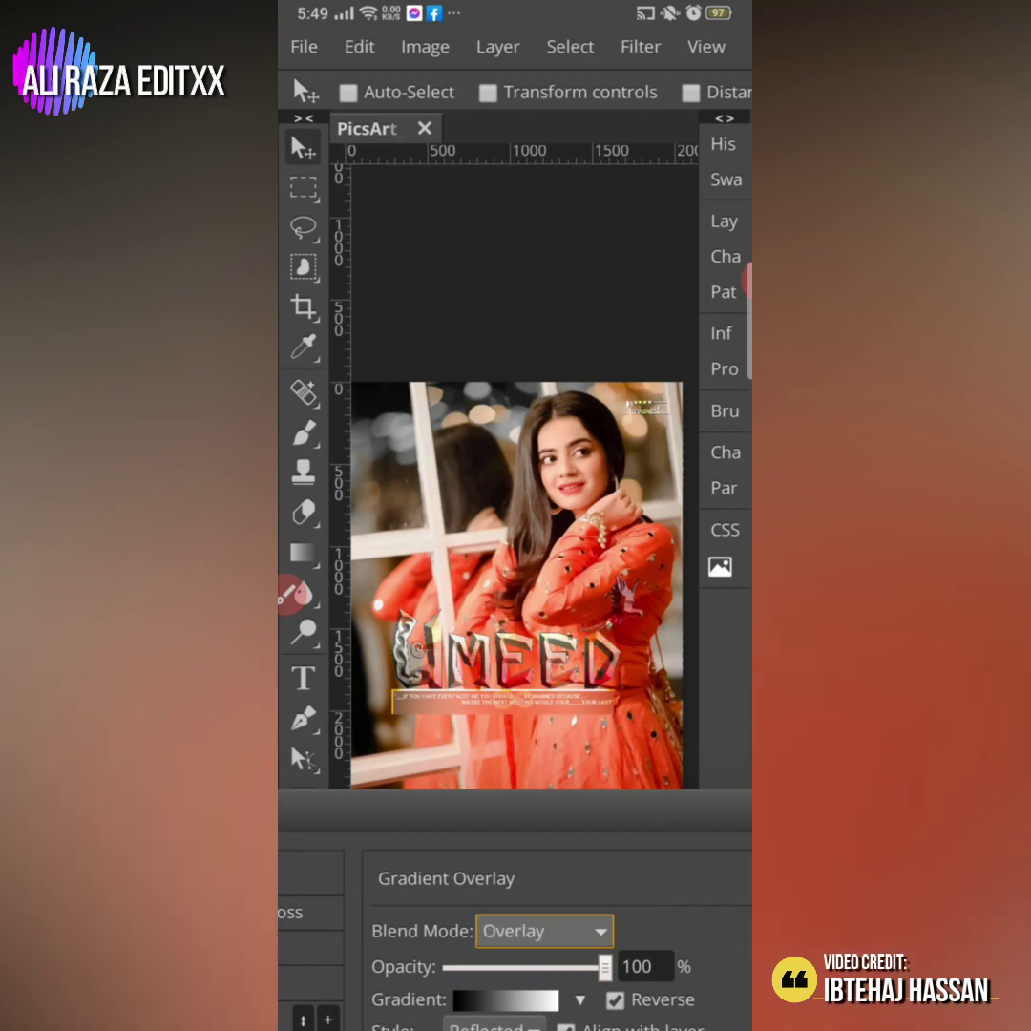
drag(429, 811, 664, 815)
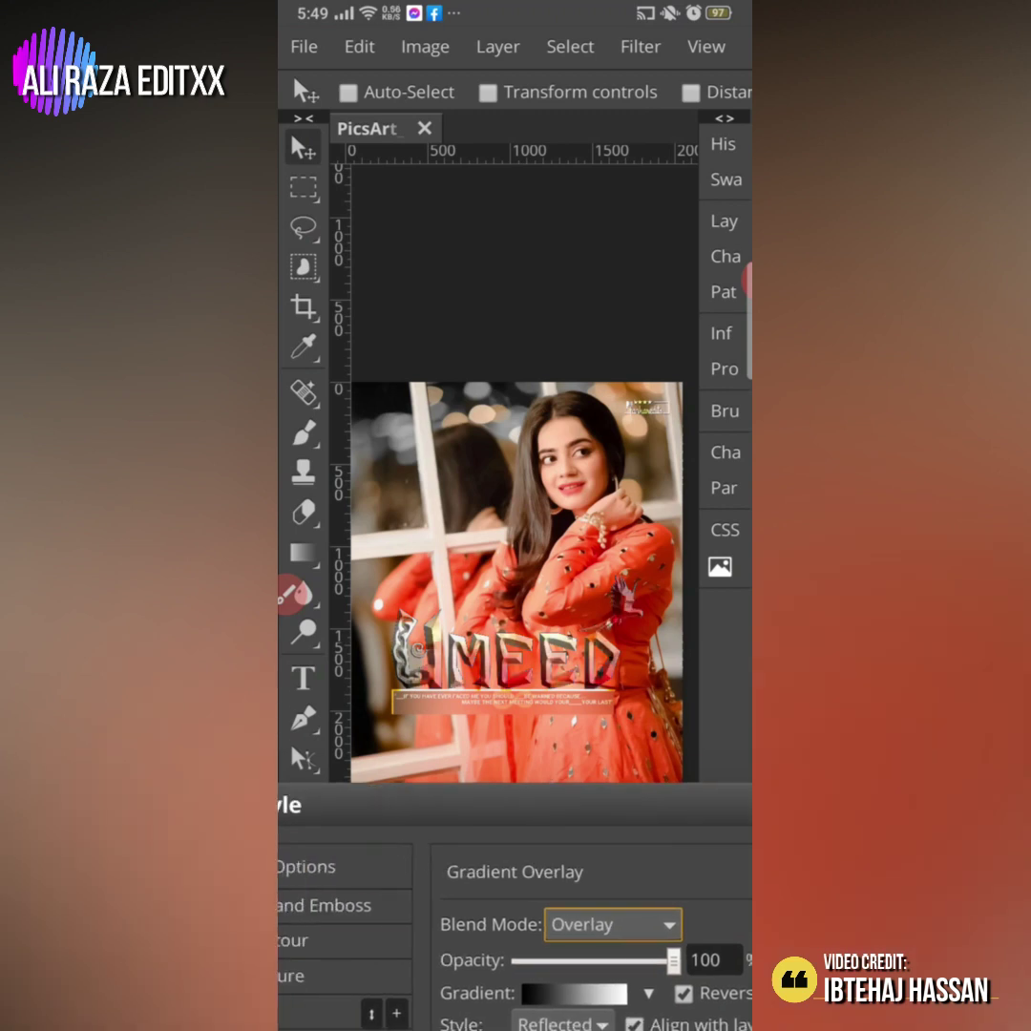
mouse_move(405, 814)
mouse_down()
mouse_move(428, 759)
mouse_move(464, 506)
mouse_up()
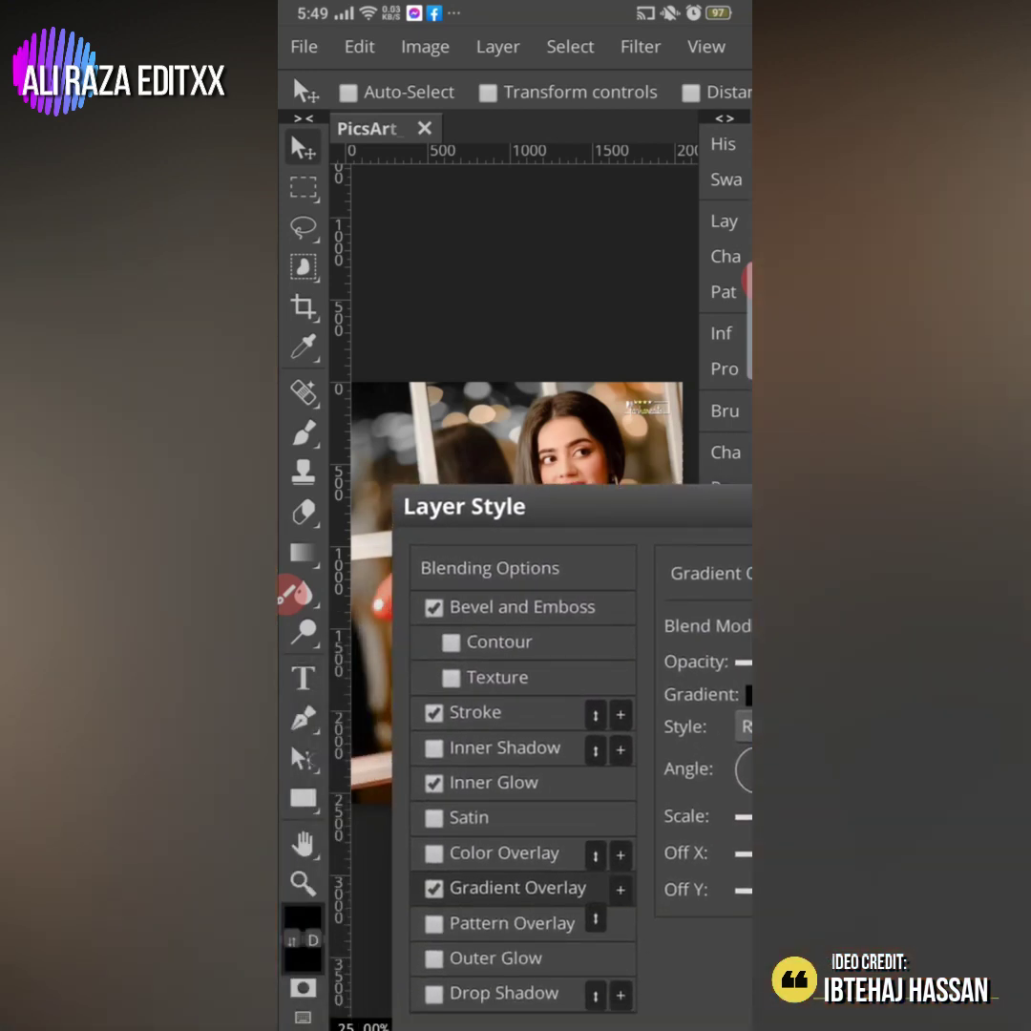
Step: Add a drop shadow with 3 px size and 4 px distance, then apply the layer style
click(504, 994)
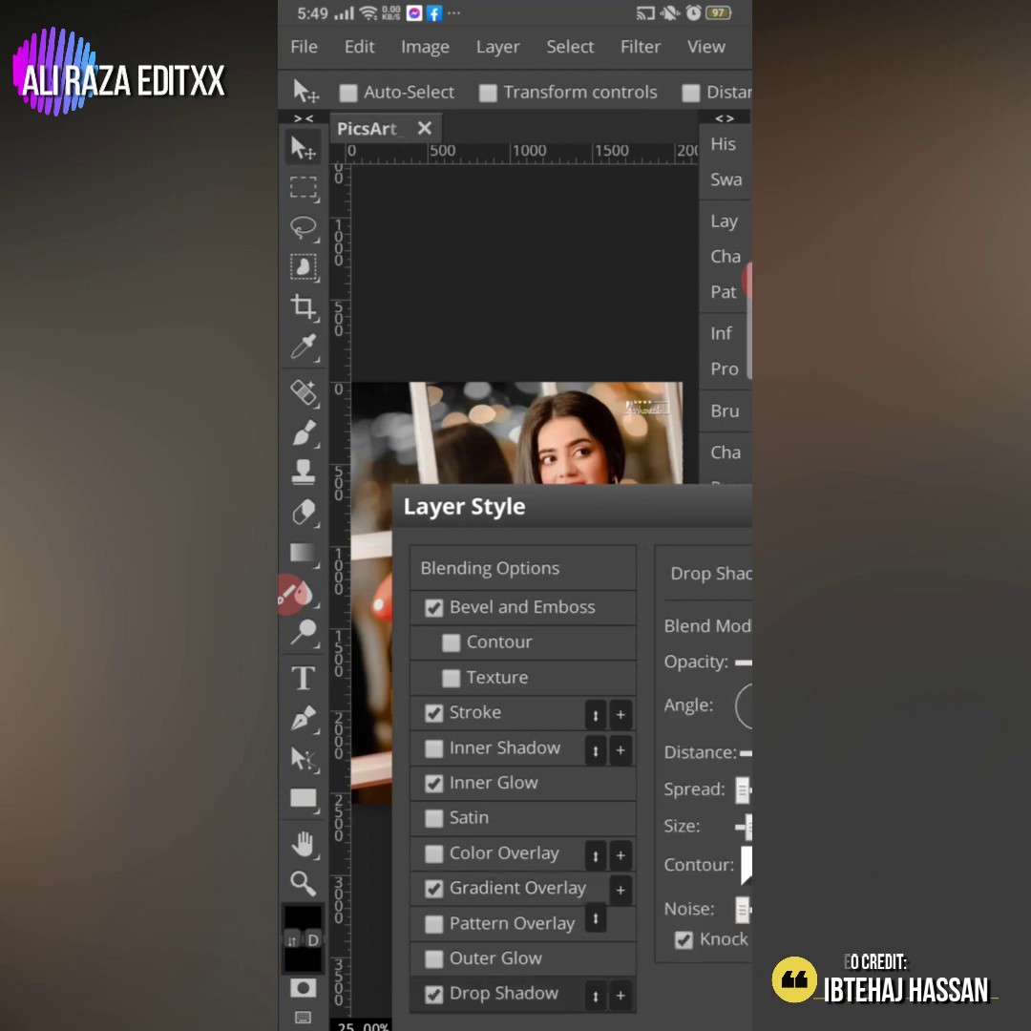
drag(464, 506, 248, 756)
drag(382, 756, 349, 496)
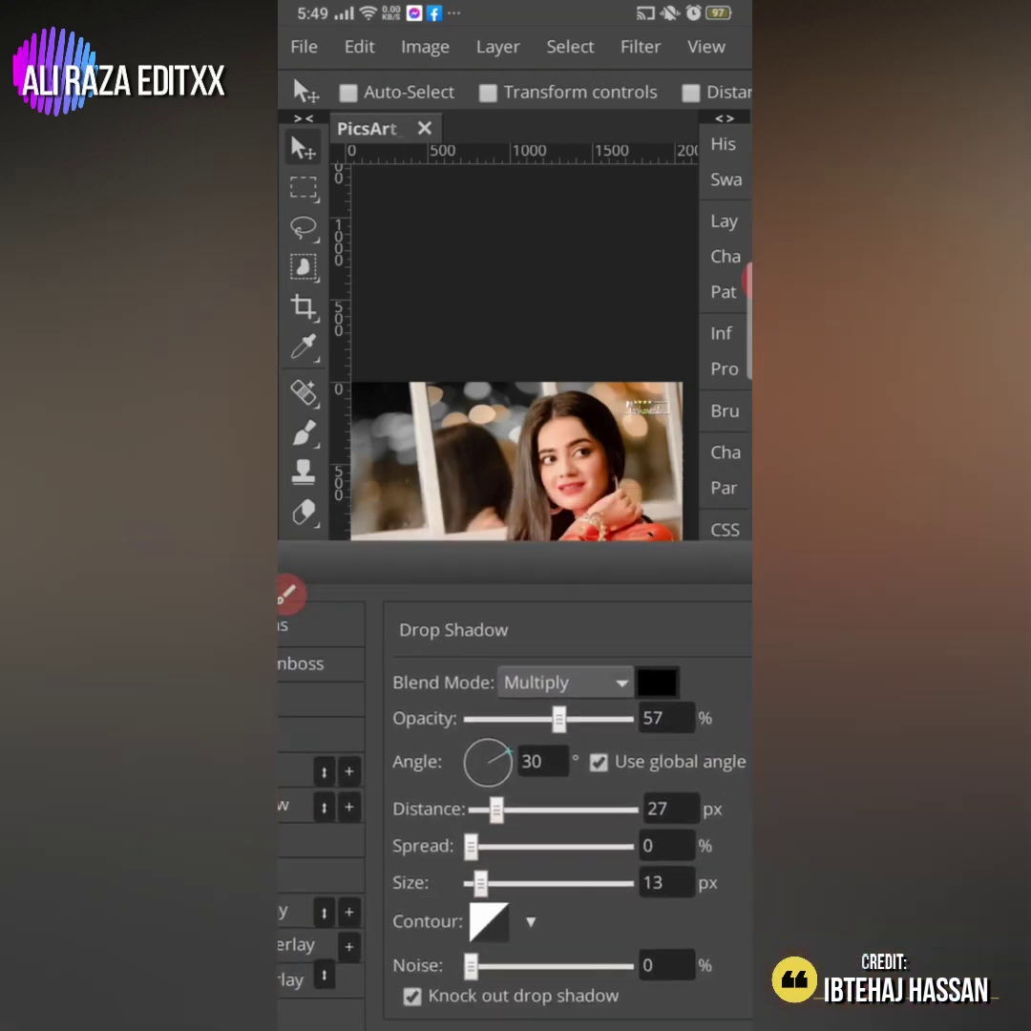
click(668, 967)
key(BackSpace)
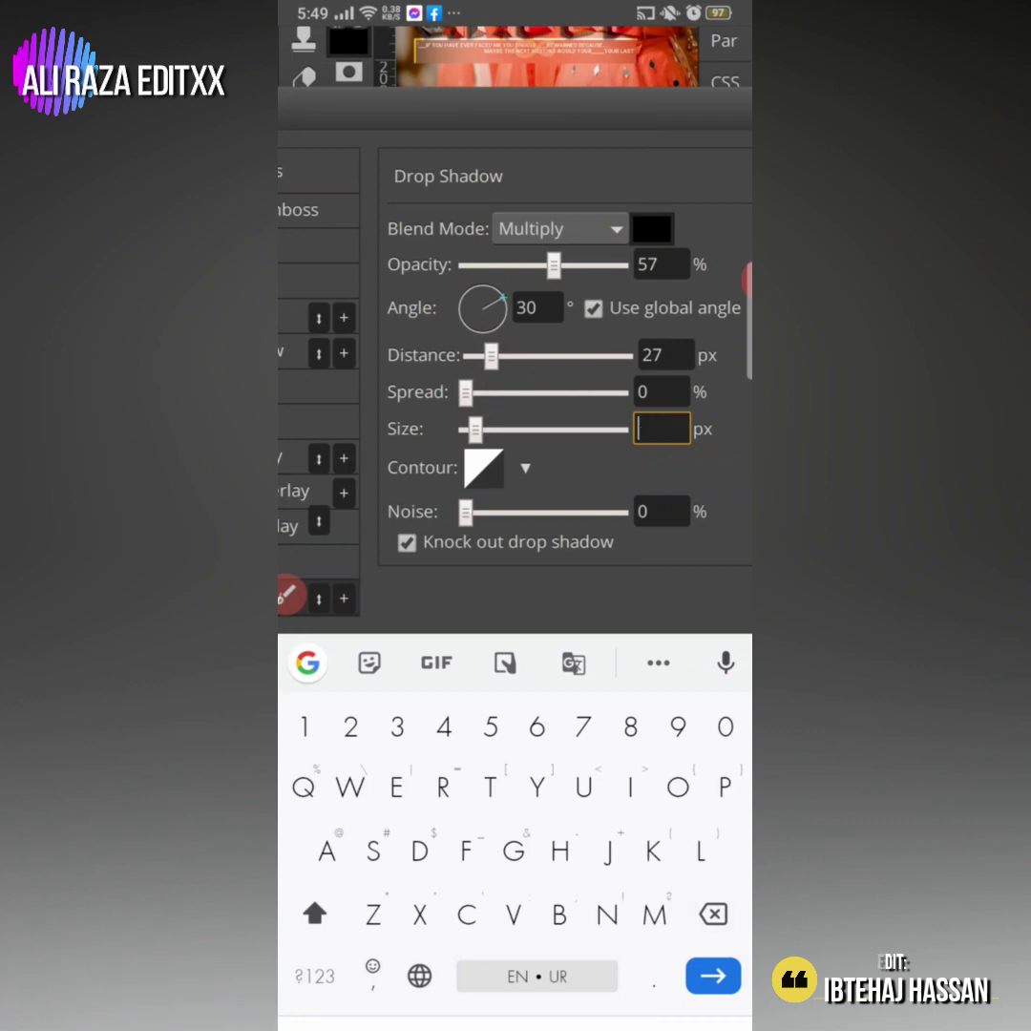
text(3)
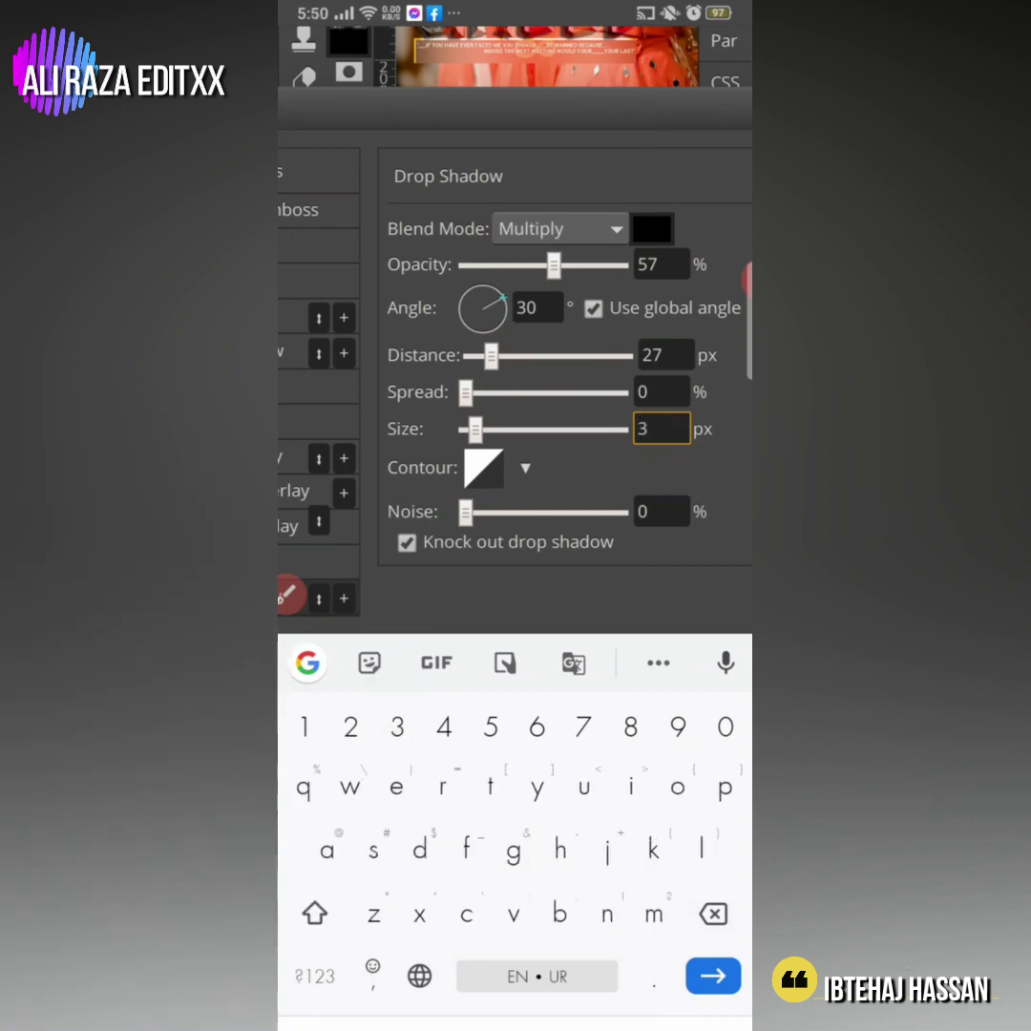
click(659, 356)
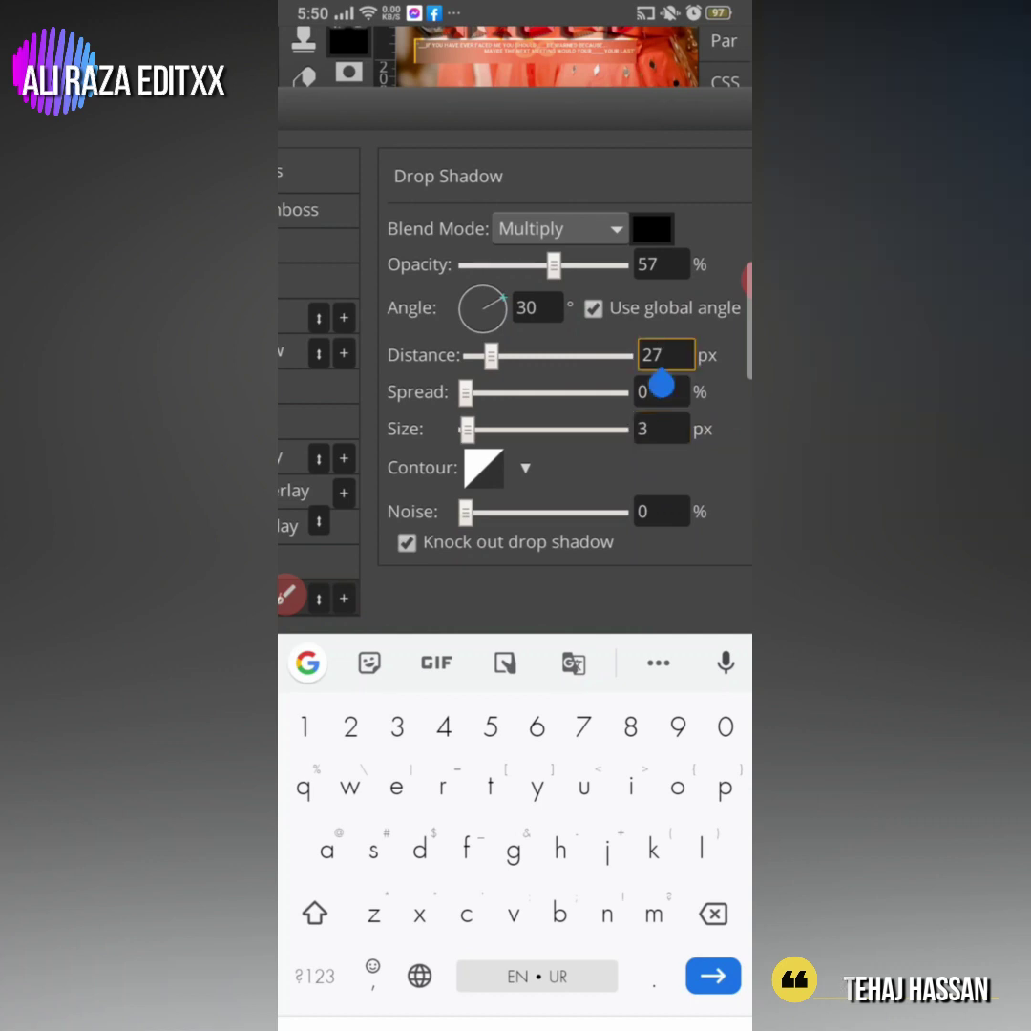
key(BackSpace)
key(BackSpace)
text(4)
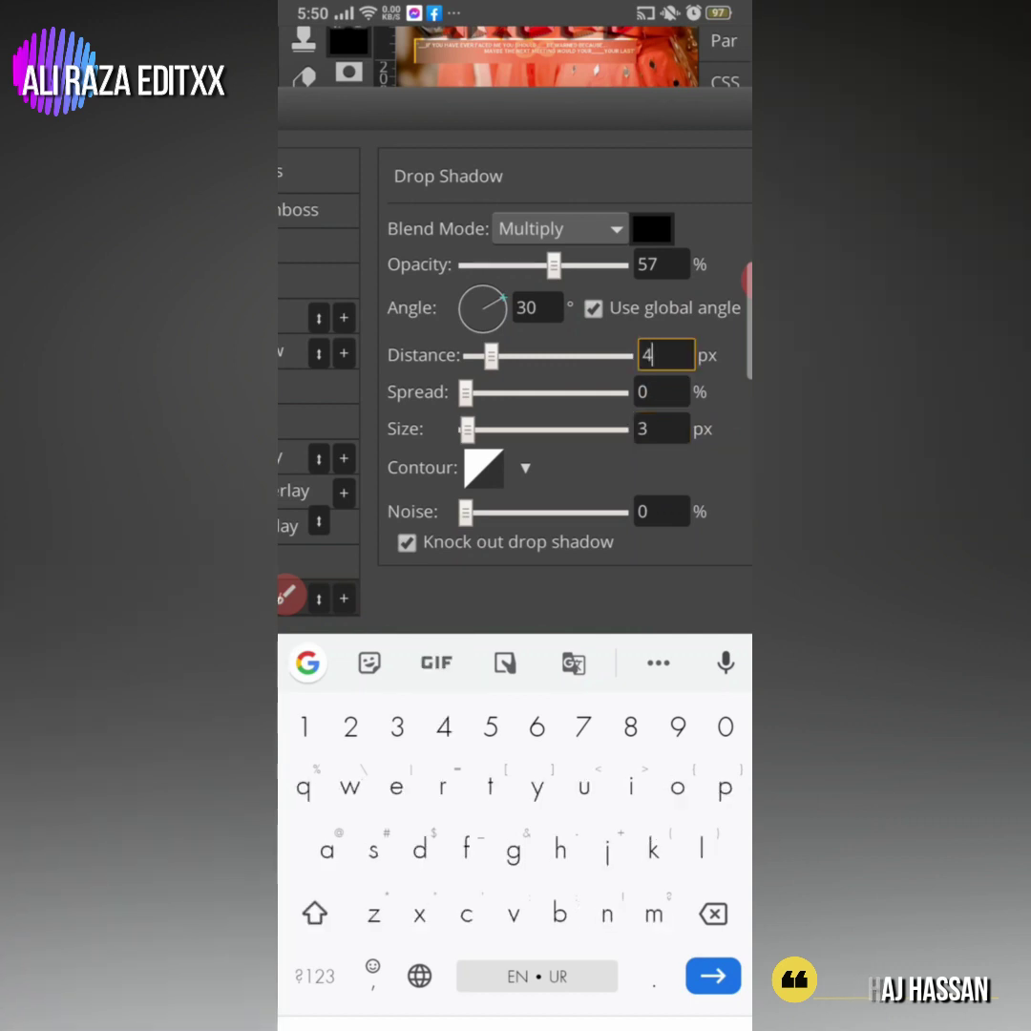
scroll(516, 382, right, 5)
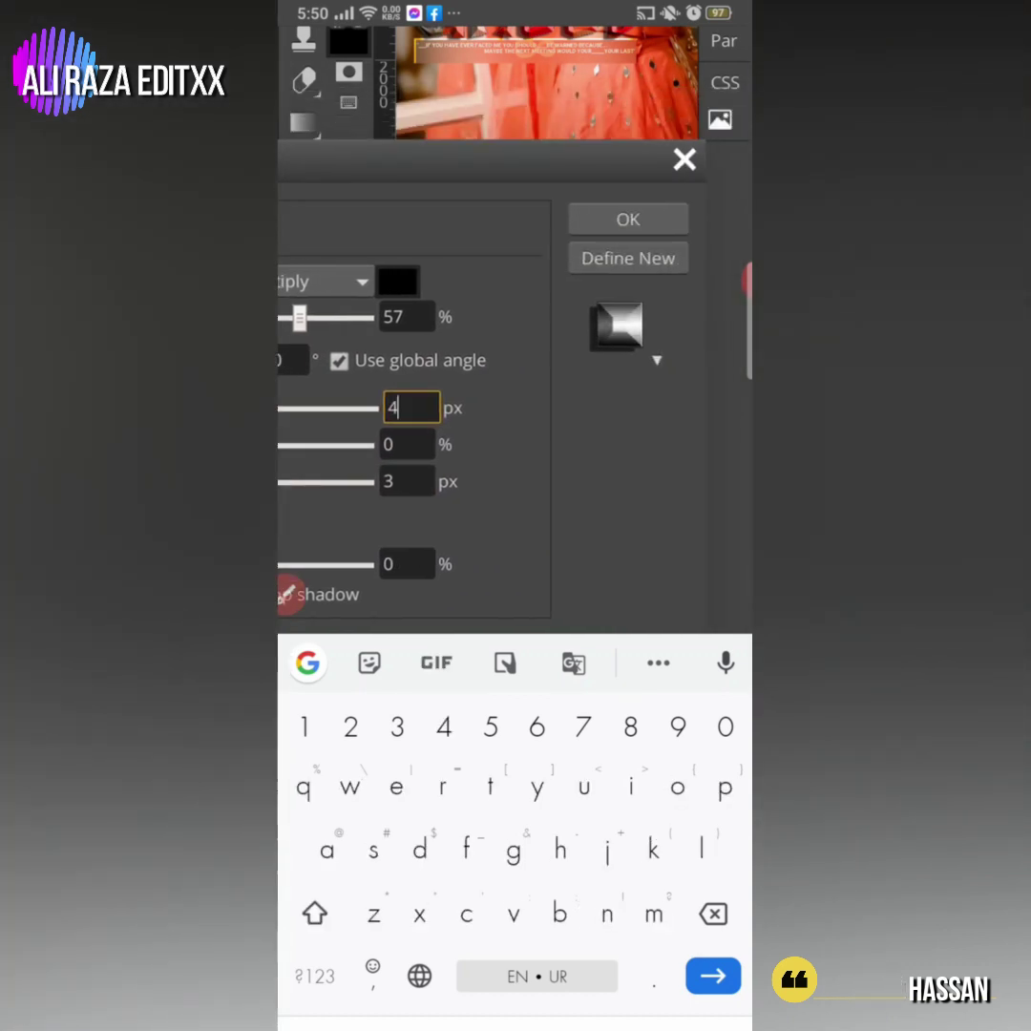
key(Escape)
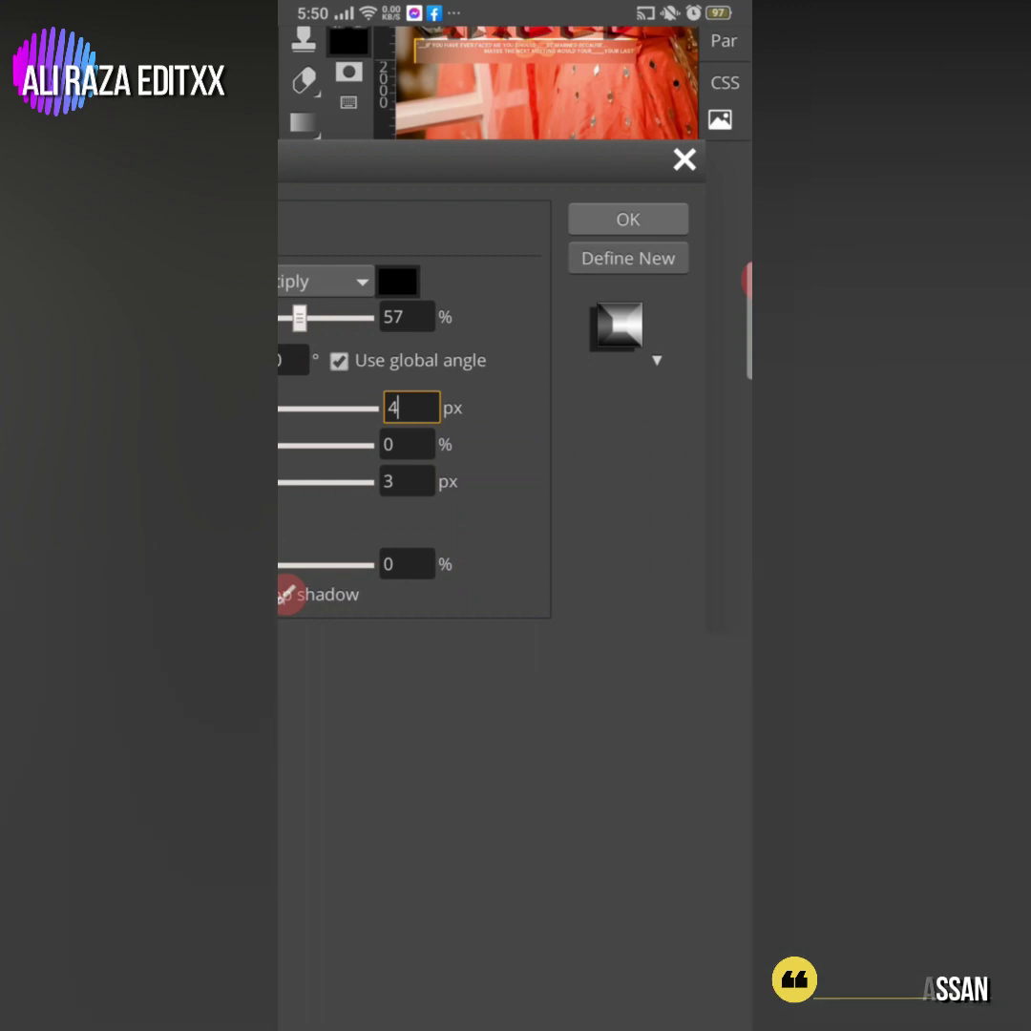
click(628, 219)
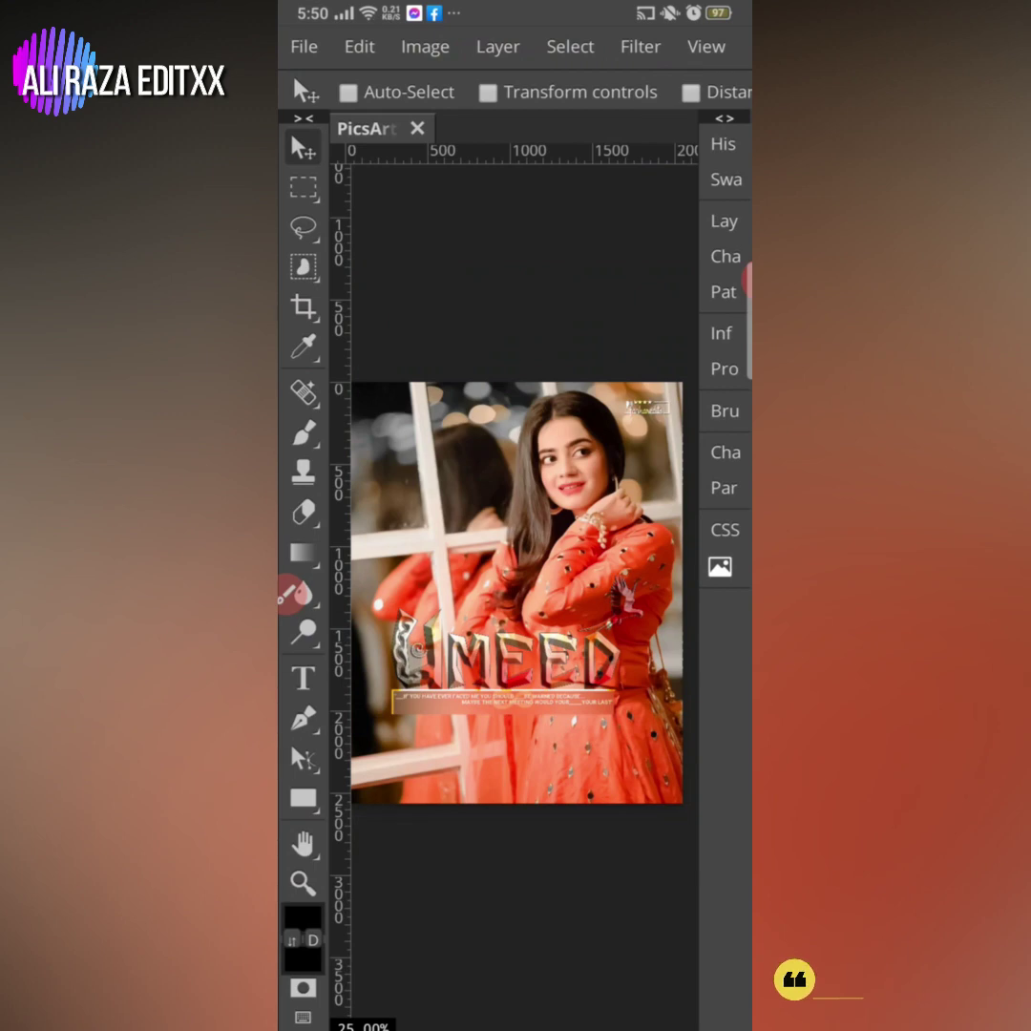
Step: Export the finished UMEED portrait as a 2048 × 2560 PNG at 100% quality
click(304, 46)
click(351, 390)
click(337, 582)
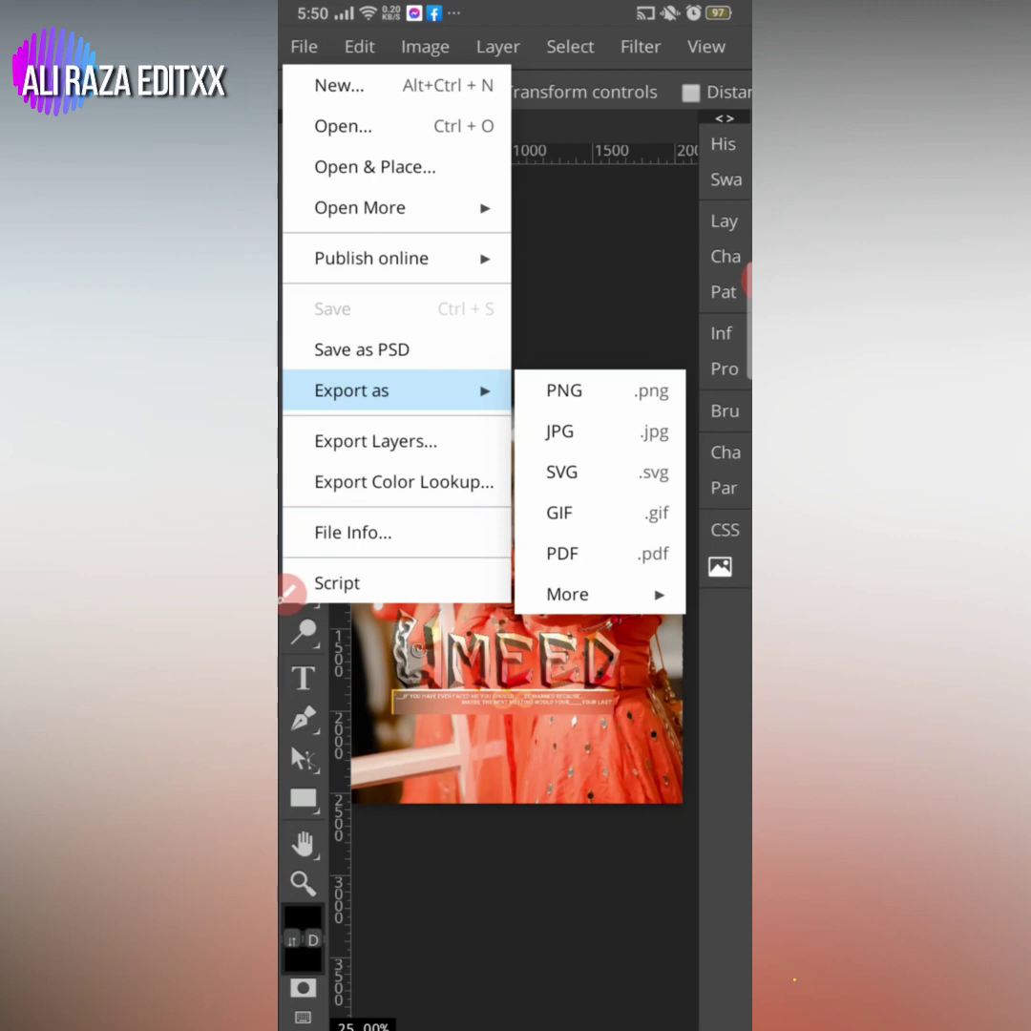
click(750, 279)
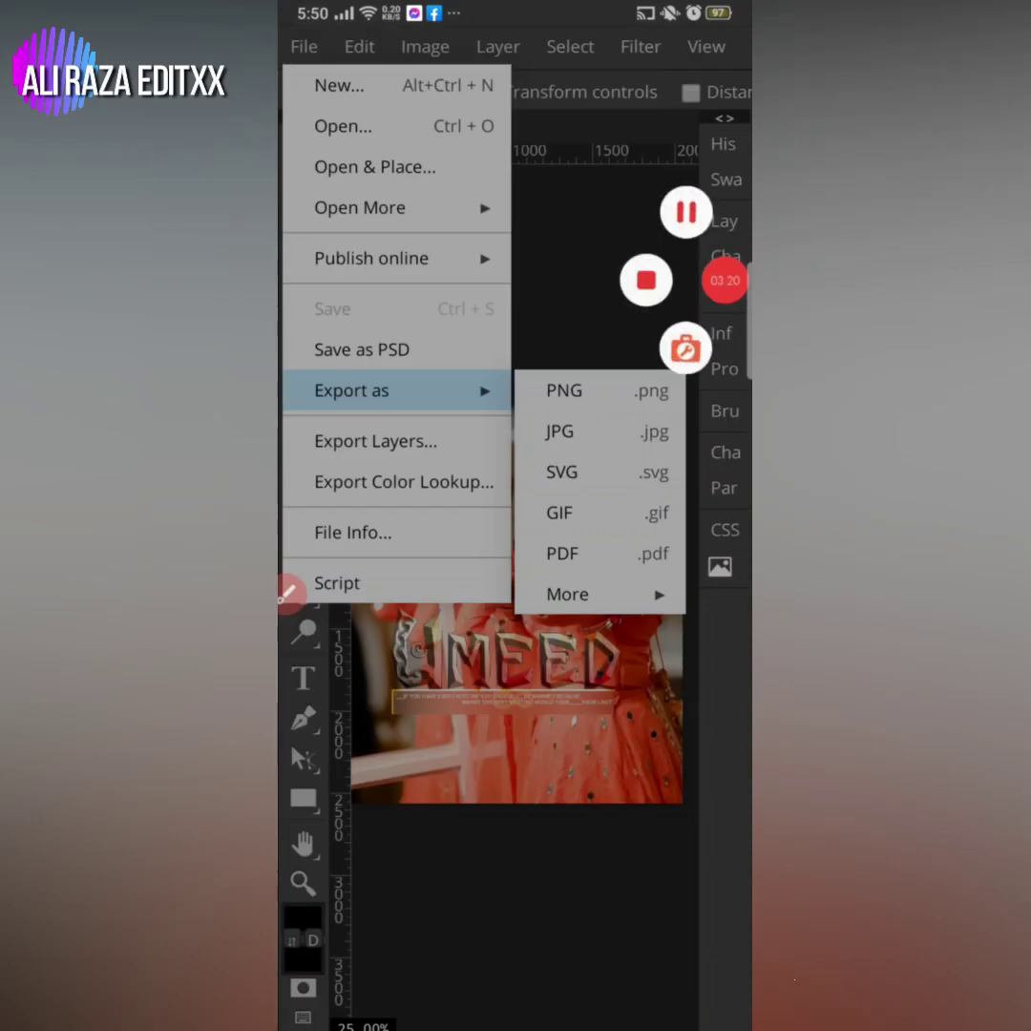
click(564, 391)
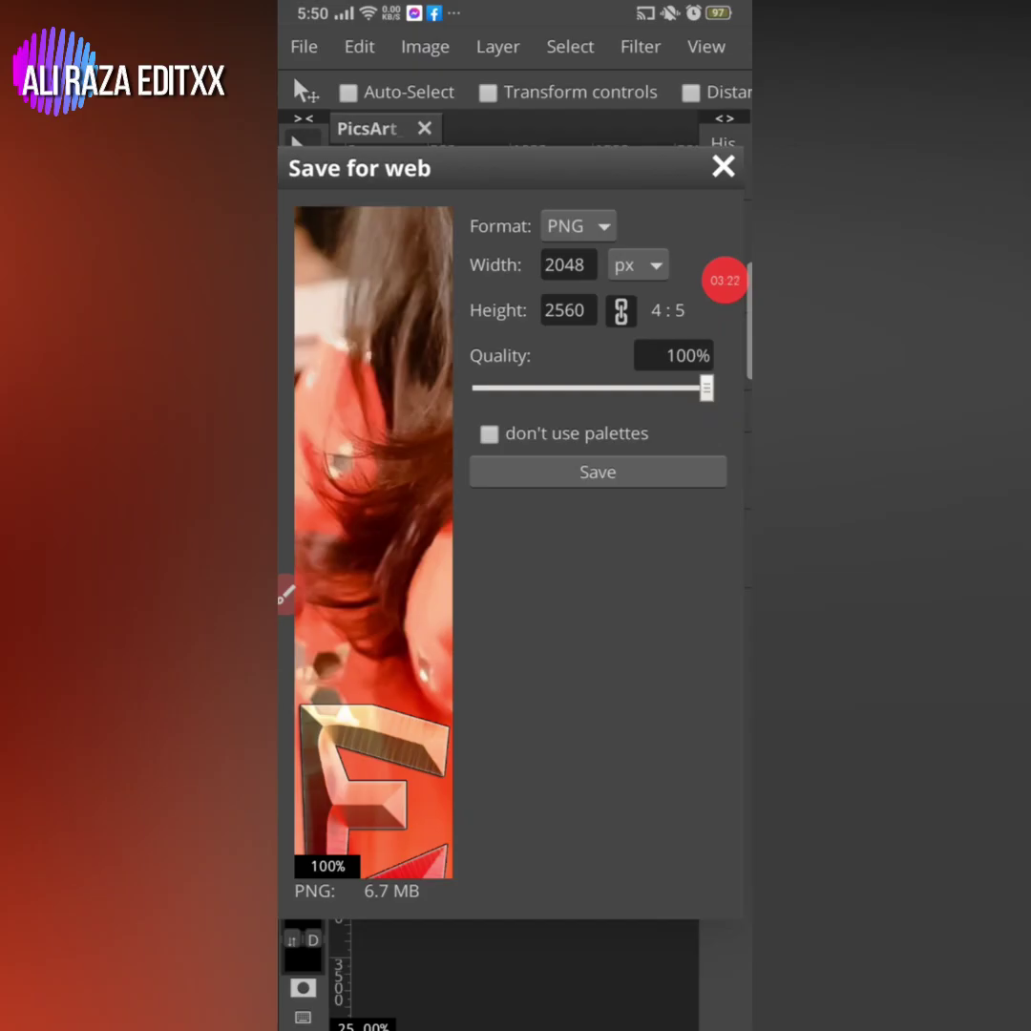
click(598, 471)
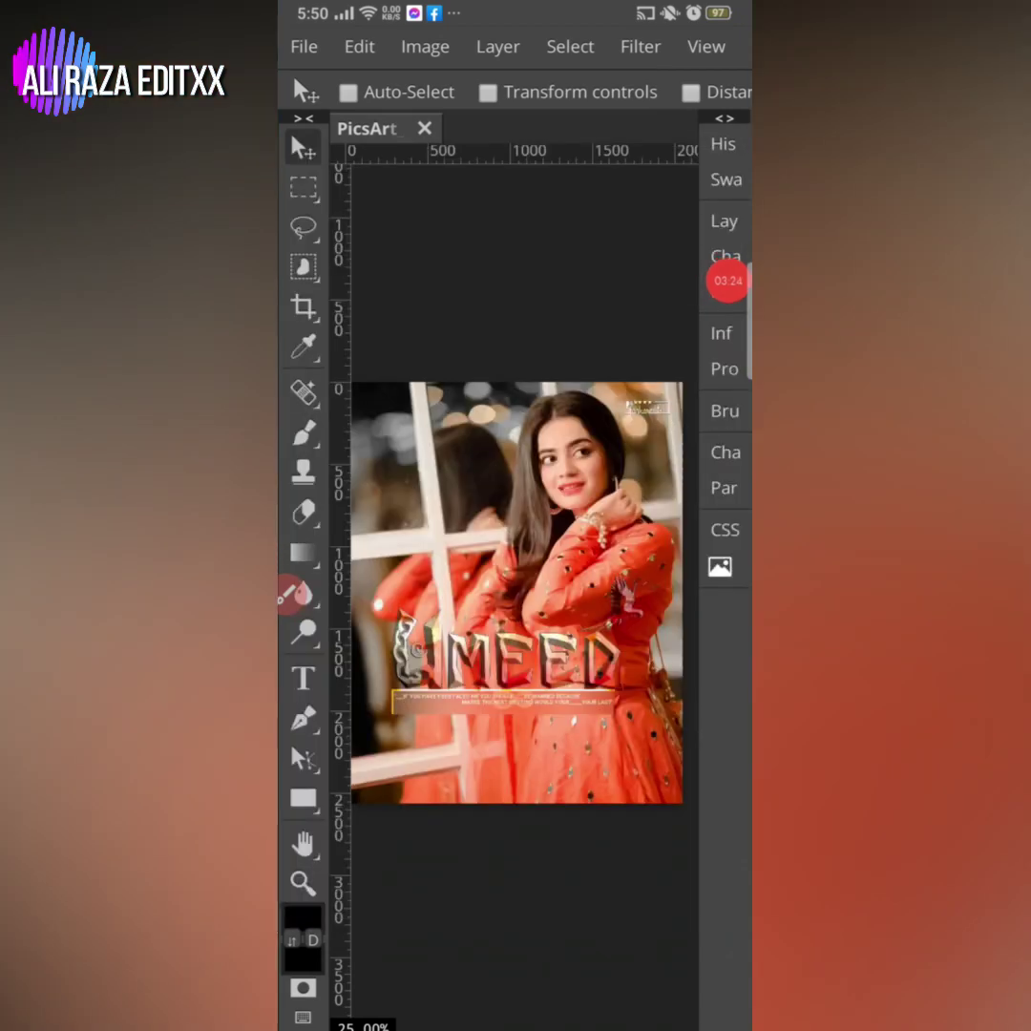
click(725, 280)
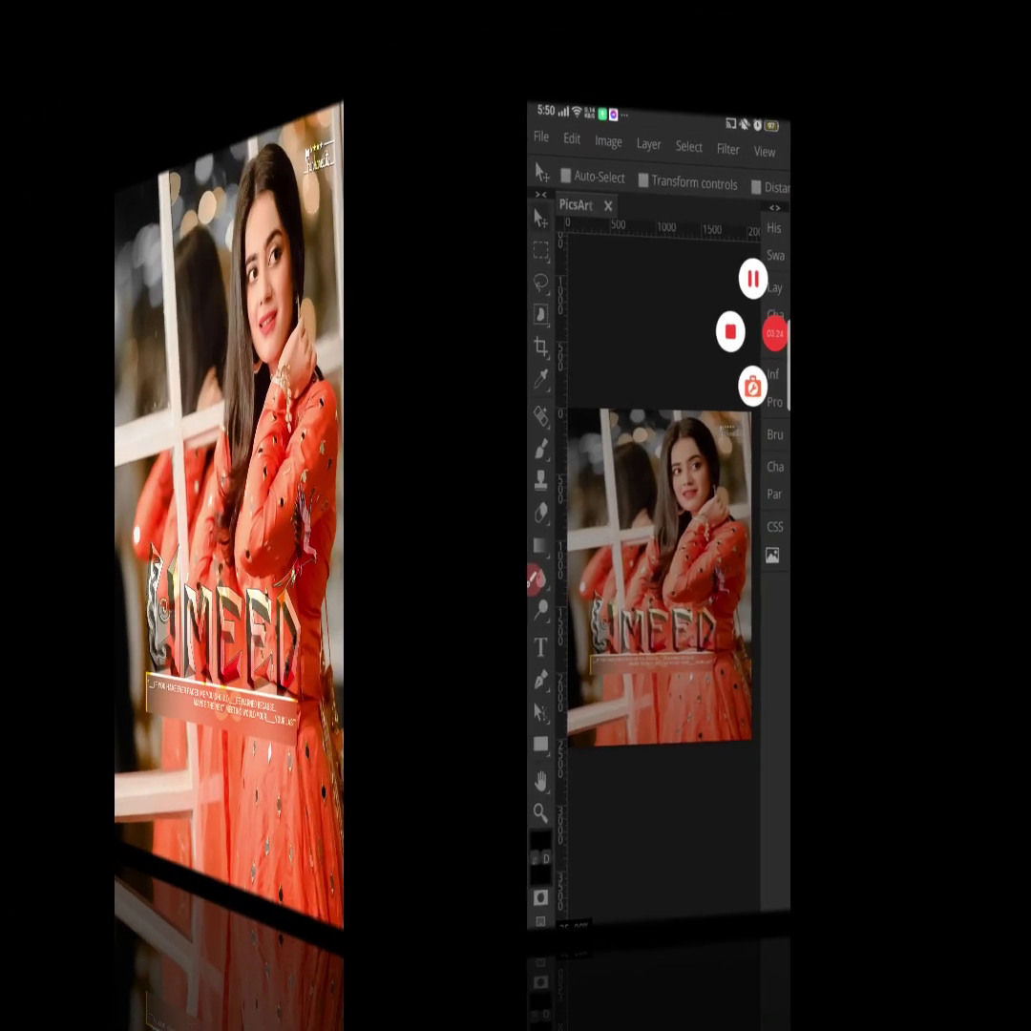